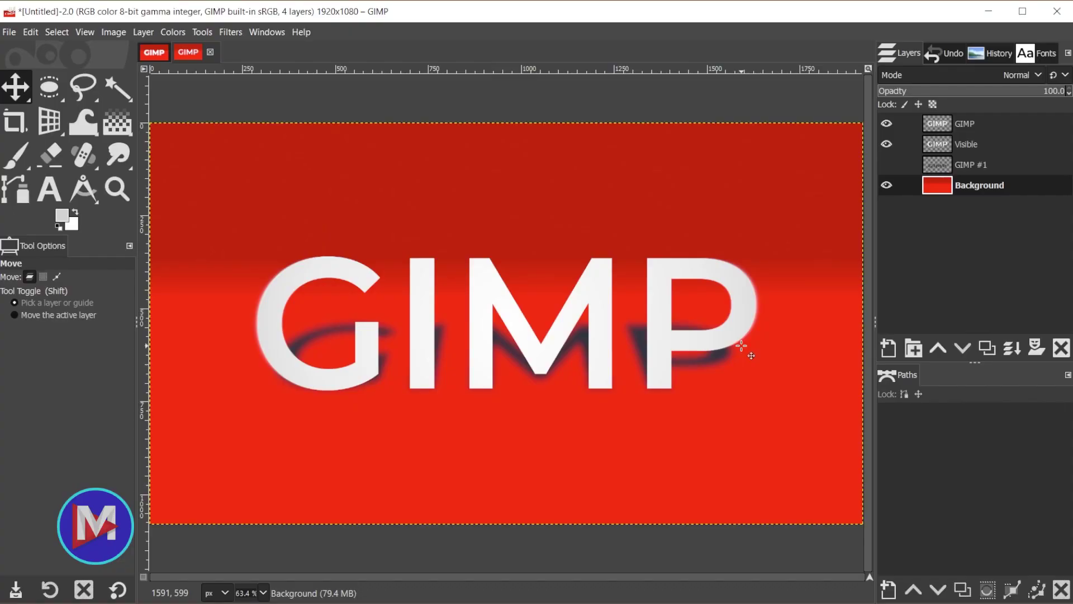
Step: Create a new blank white 1920×1080 image with Ctrl+N, then glance at the File menu
key("ctrl+n")
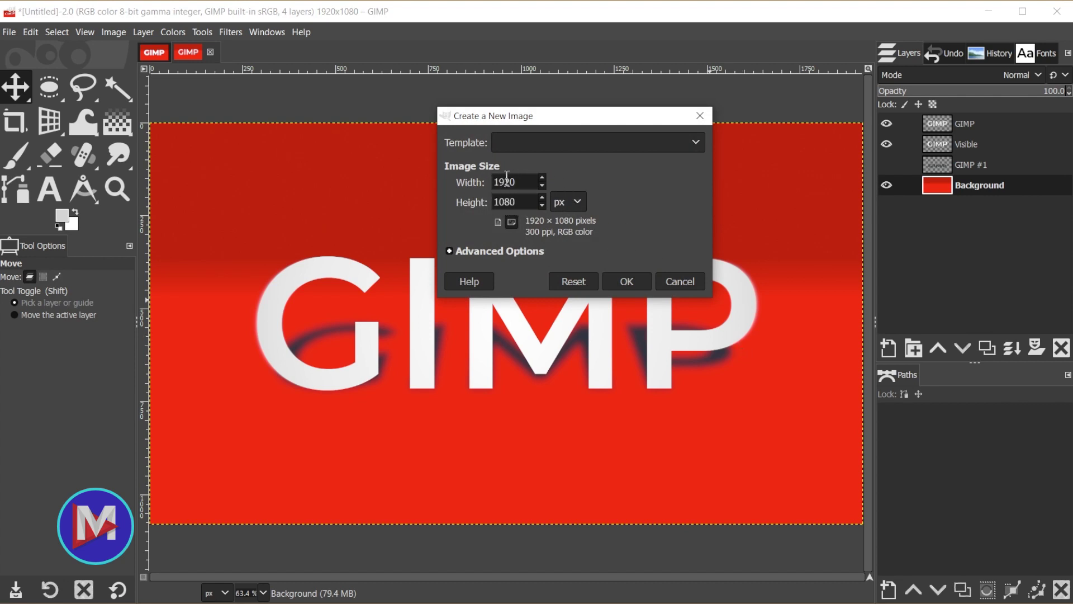
left_click(619, 282)
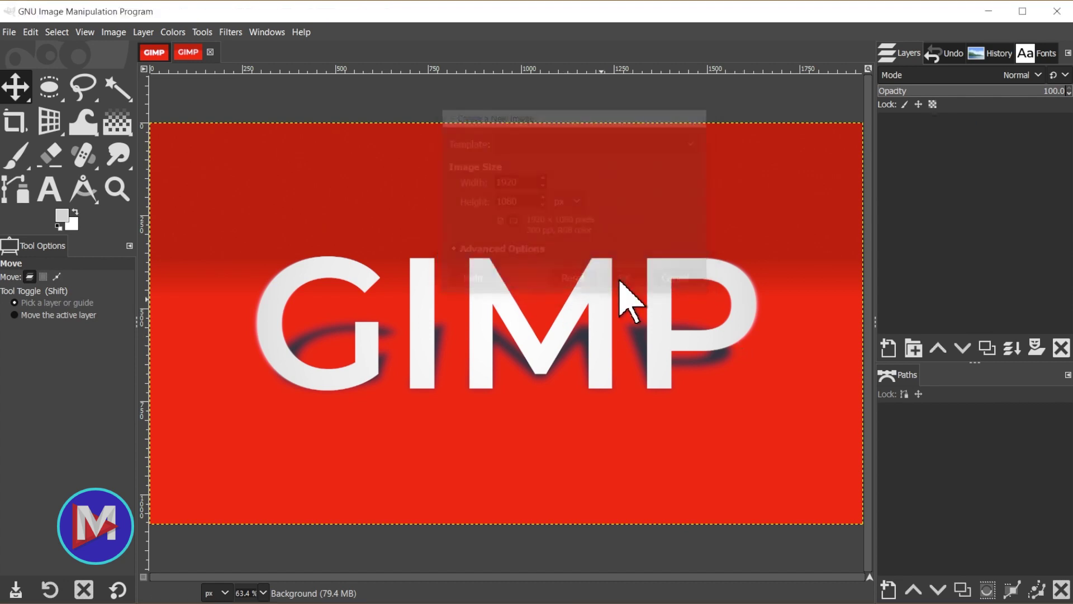
left_click(9, 32)
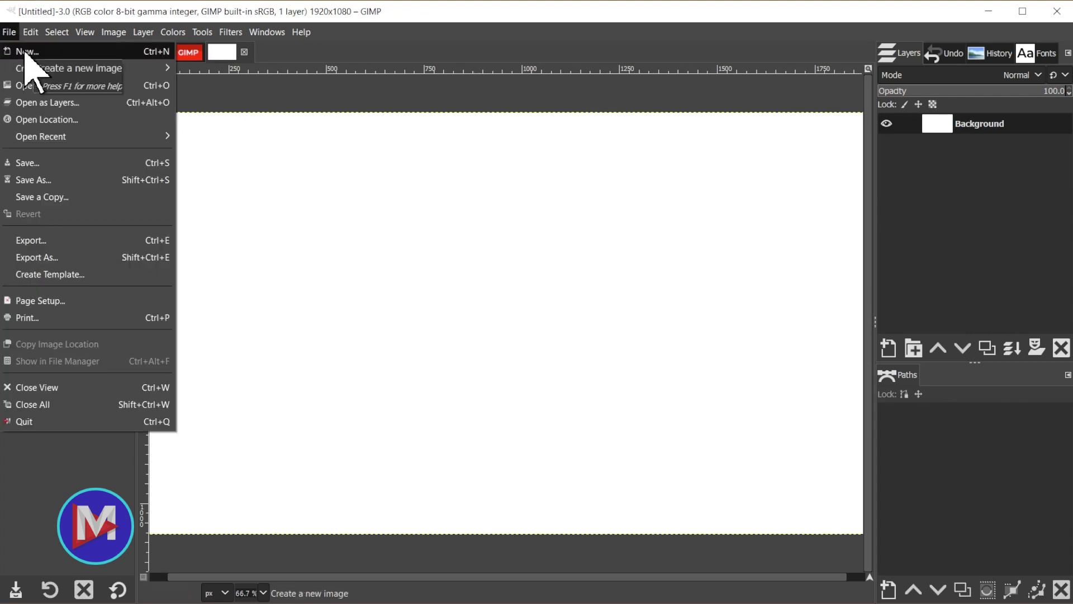
left_click(10, 33)
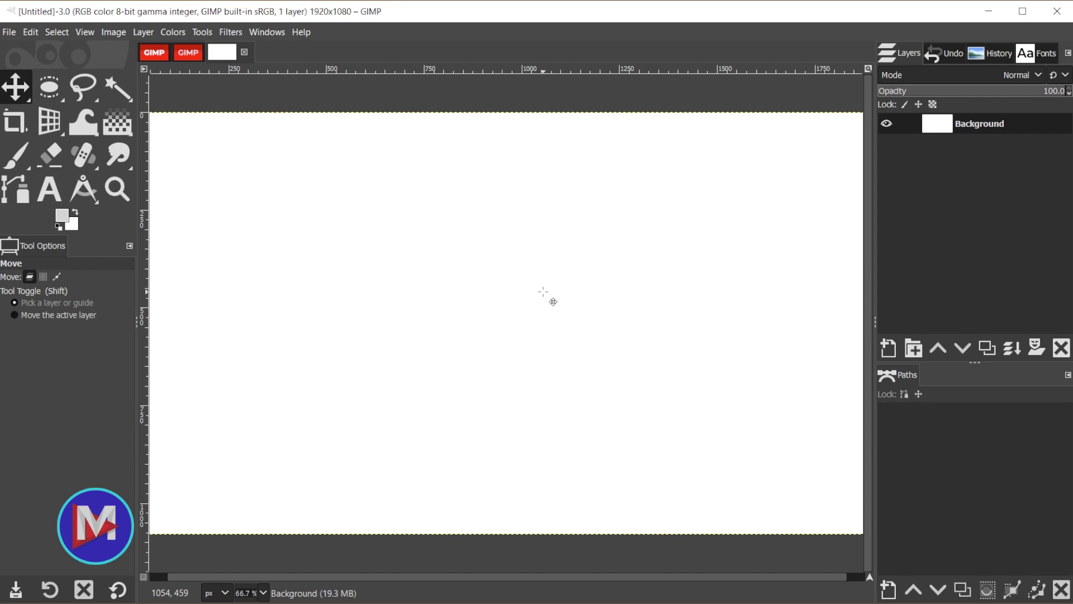
Step: Set the foreground colour to red fd390f and drag it onto the canvas to fill the background
left_click(62, 218)
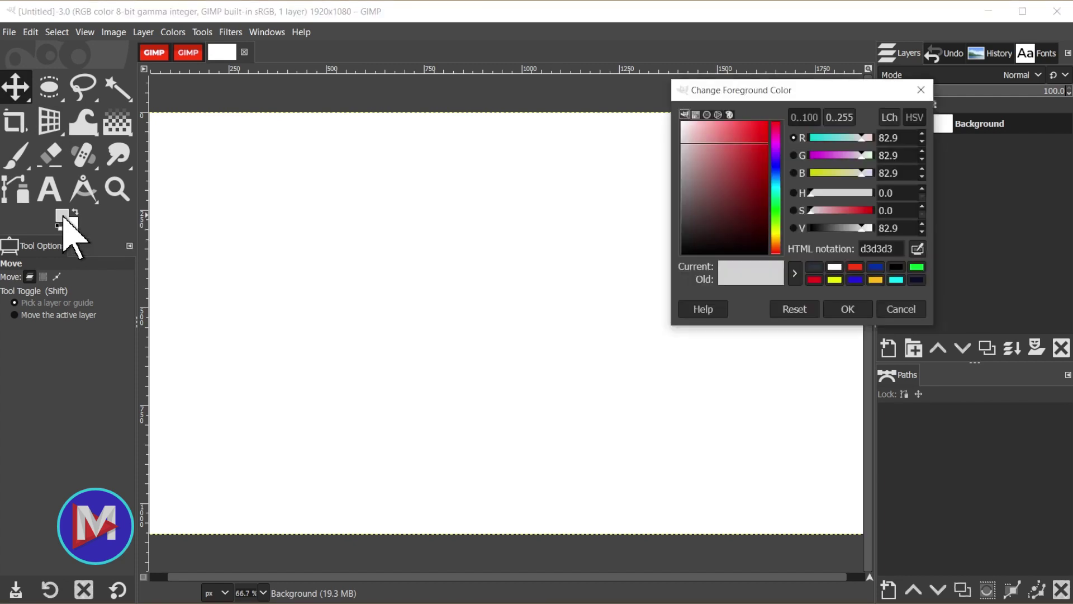
left_click(855, 268)
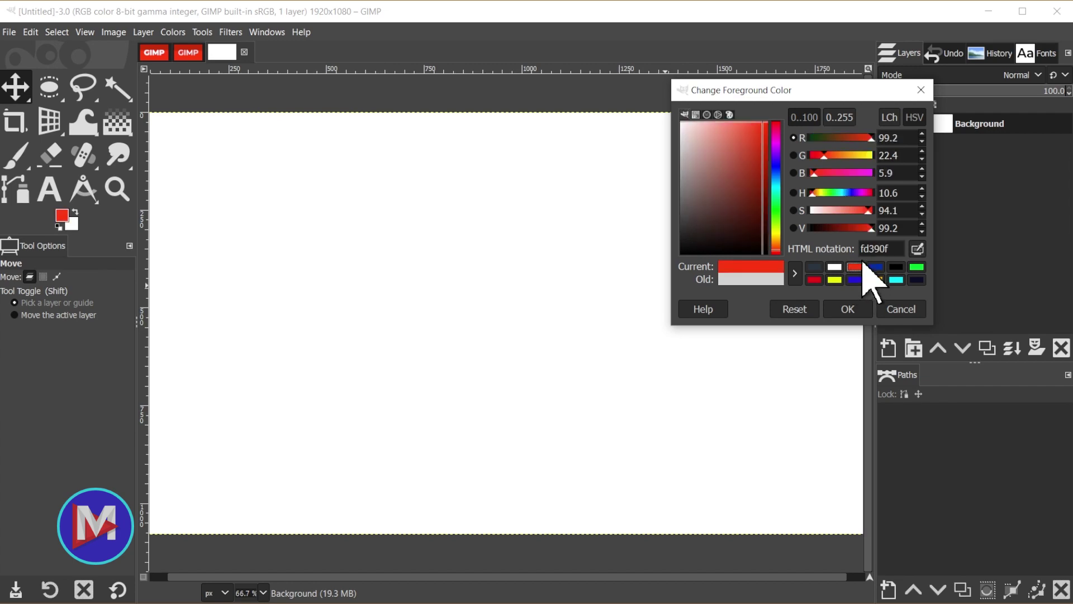
left_click_drag(864, 248, 886, 249)
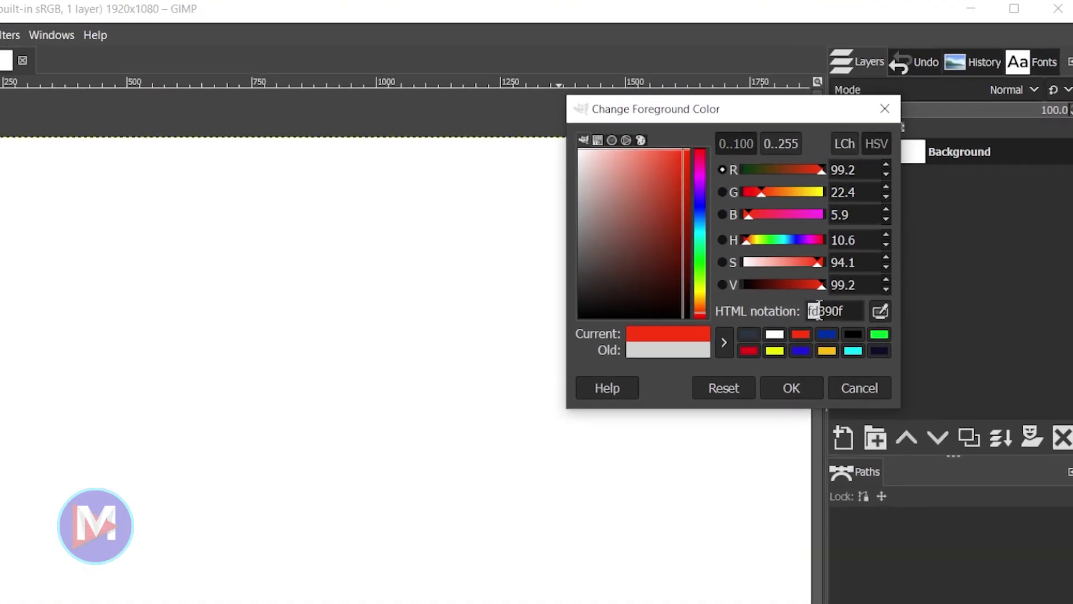
left_click(835, 338)
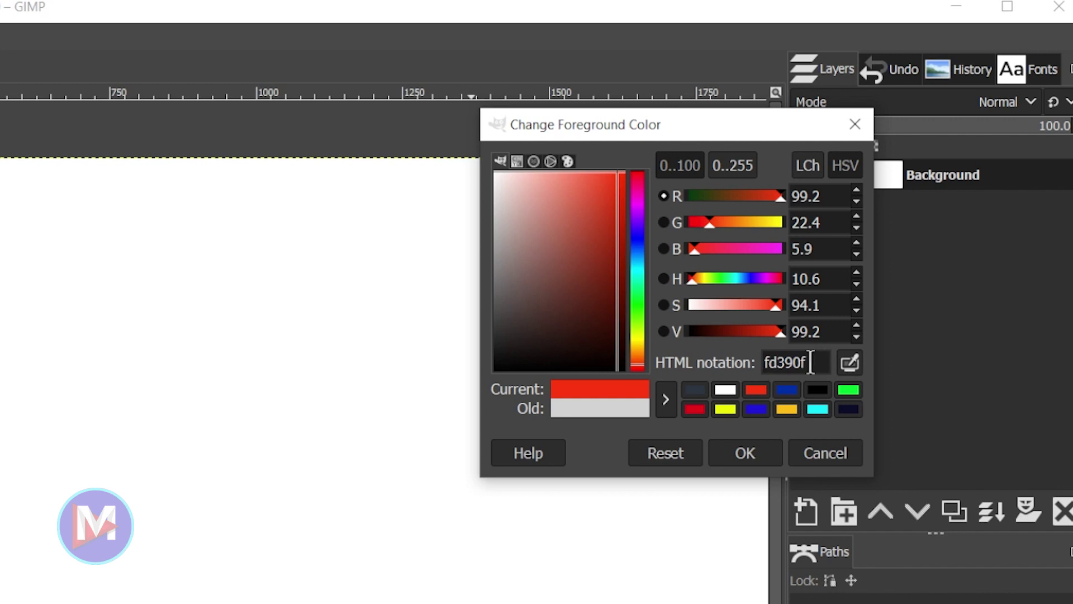
left_click(749, 452)
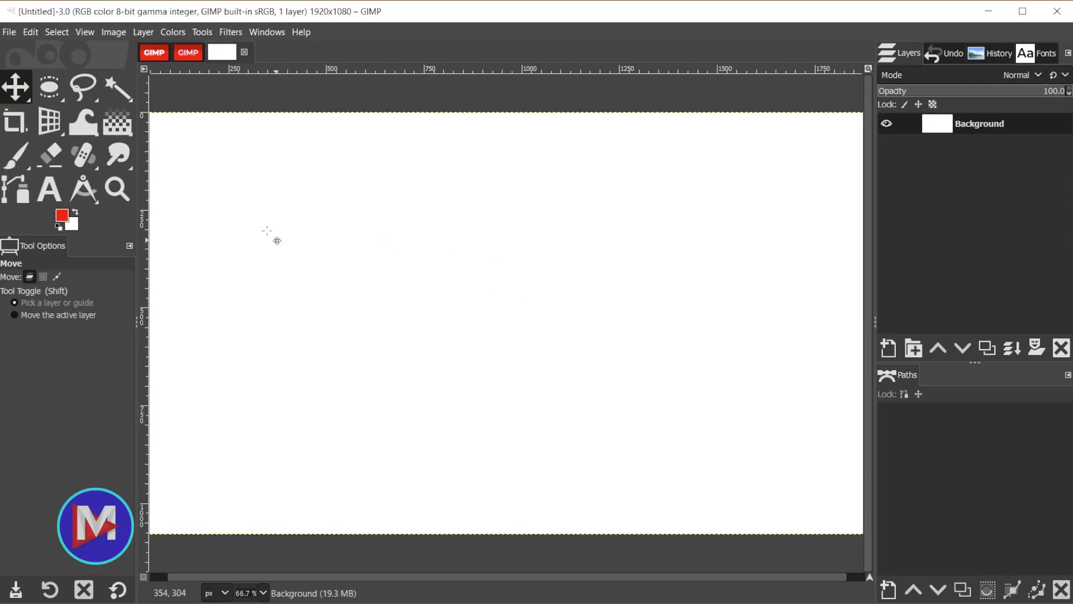
left_click_drag(61, 215, 454, 244)
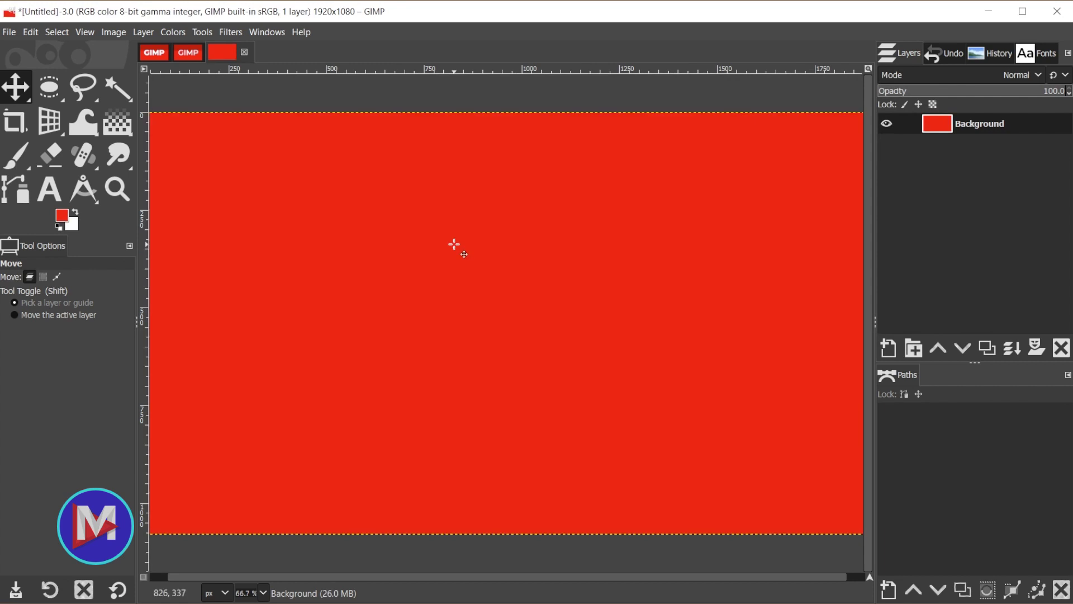
Step: Type 'GIMP' in white Montserrat Semi-Bold at size 500 px on the red canvas
left_click(50, 193)
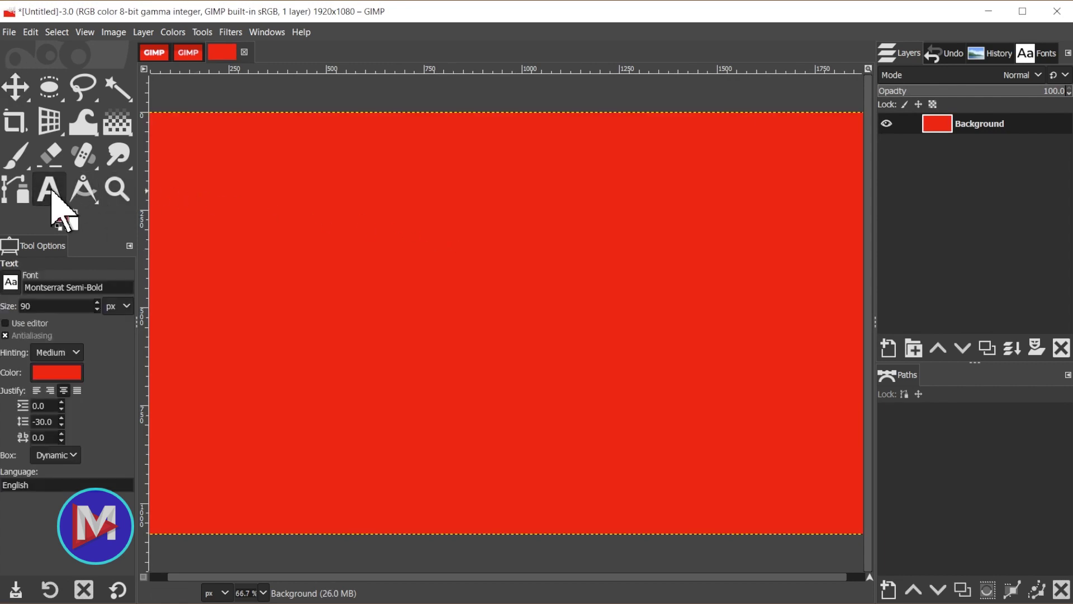
left_click(75, 213)
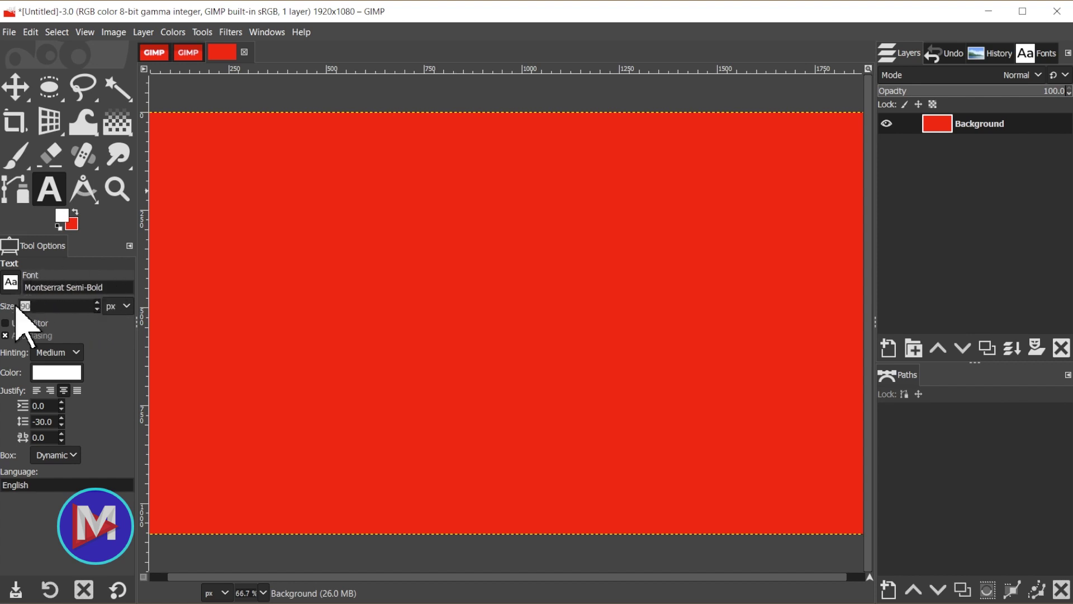
left_click_drag(20, 306, 57, 309)
type("500")
left_click(301, 237)
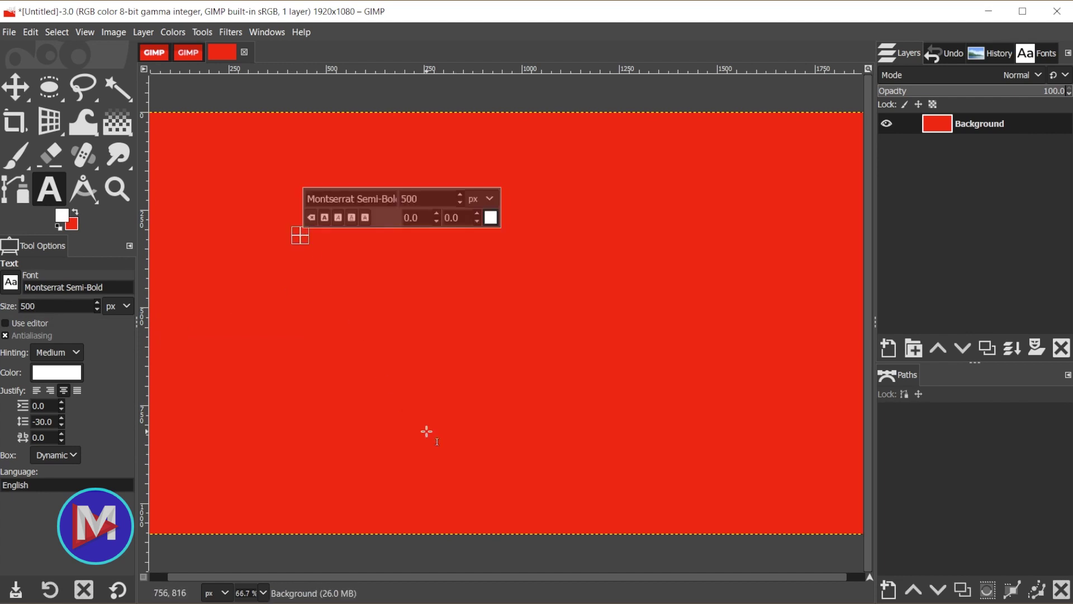
type("GIMP")
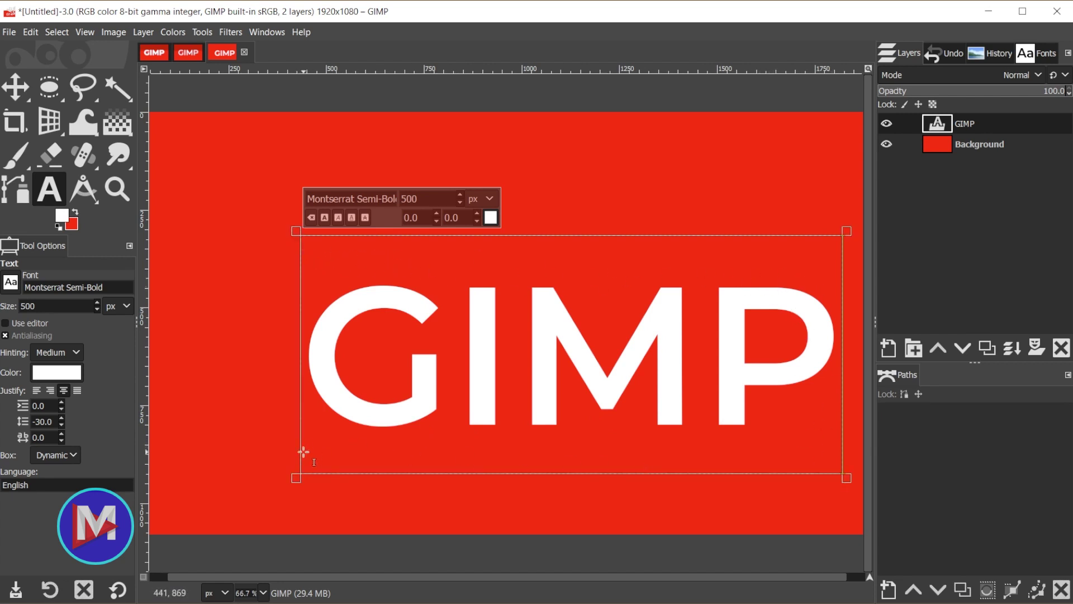
Step: Crop the GIMP text layer to content, then align it center and middle relative to the image
left_click(145, 33)
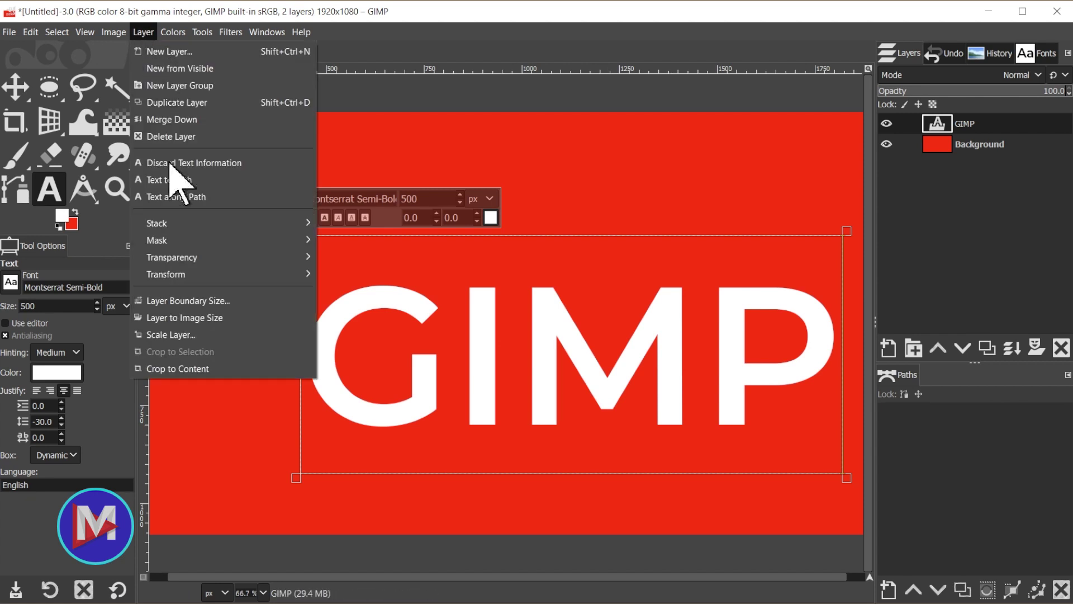
left_click(251, 367)
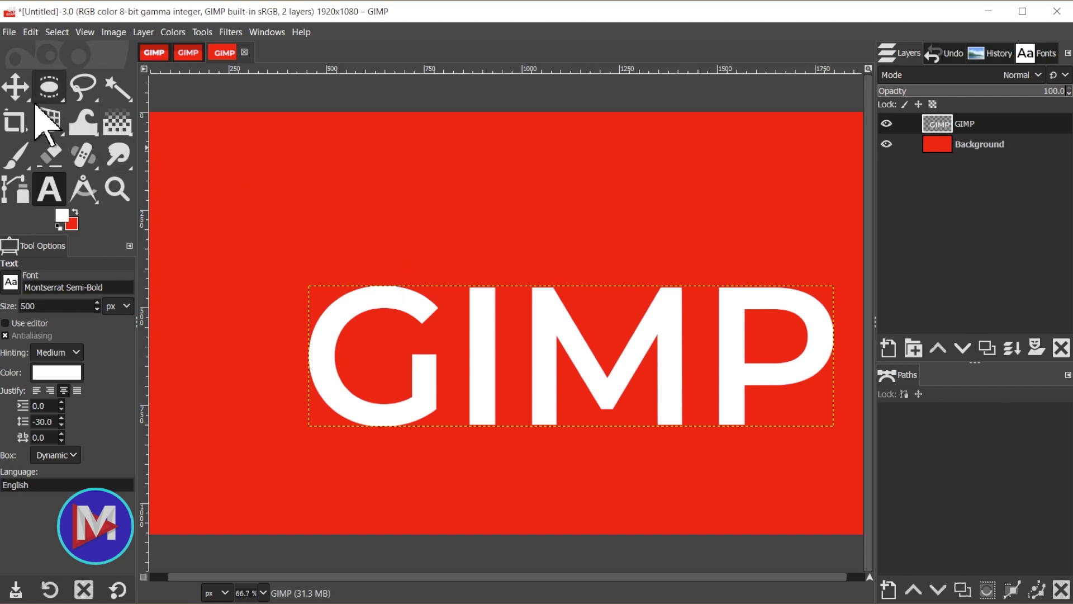
mouse_move(19, 87)
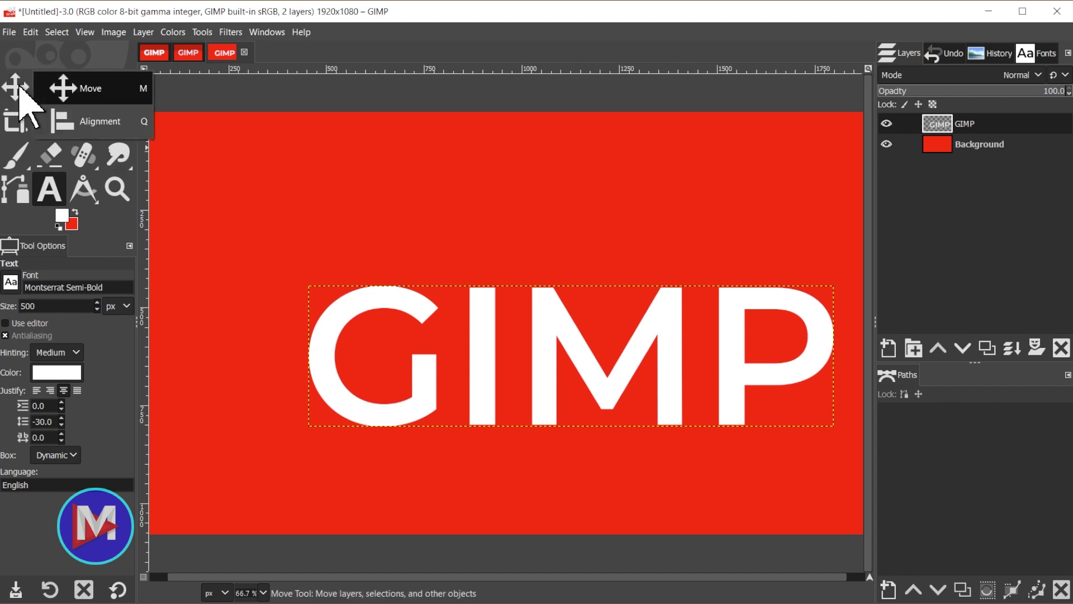
left_click(97, 124)
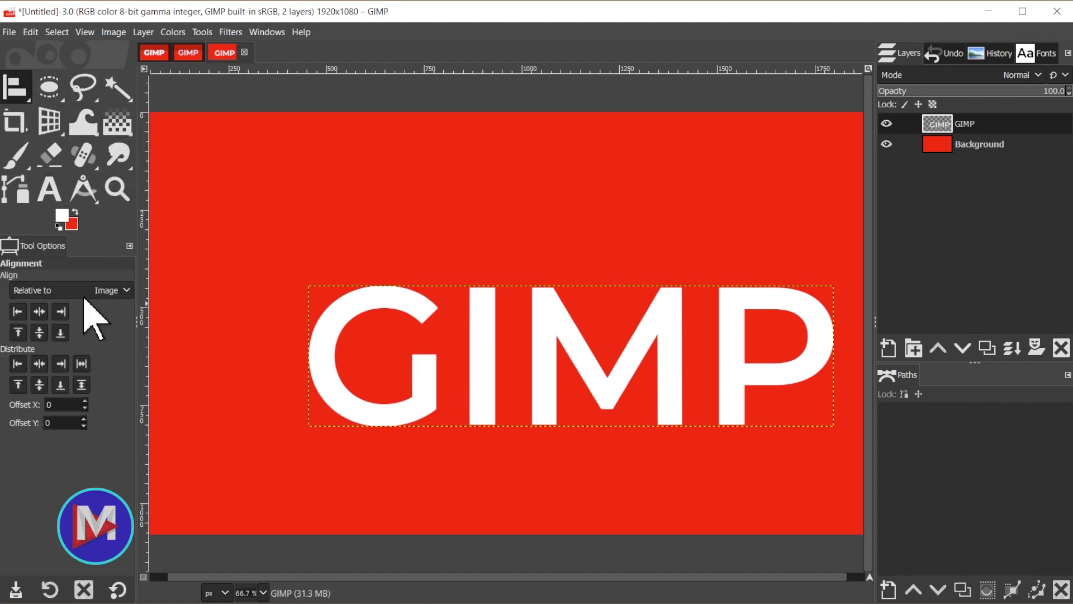
left_click(358, 305)
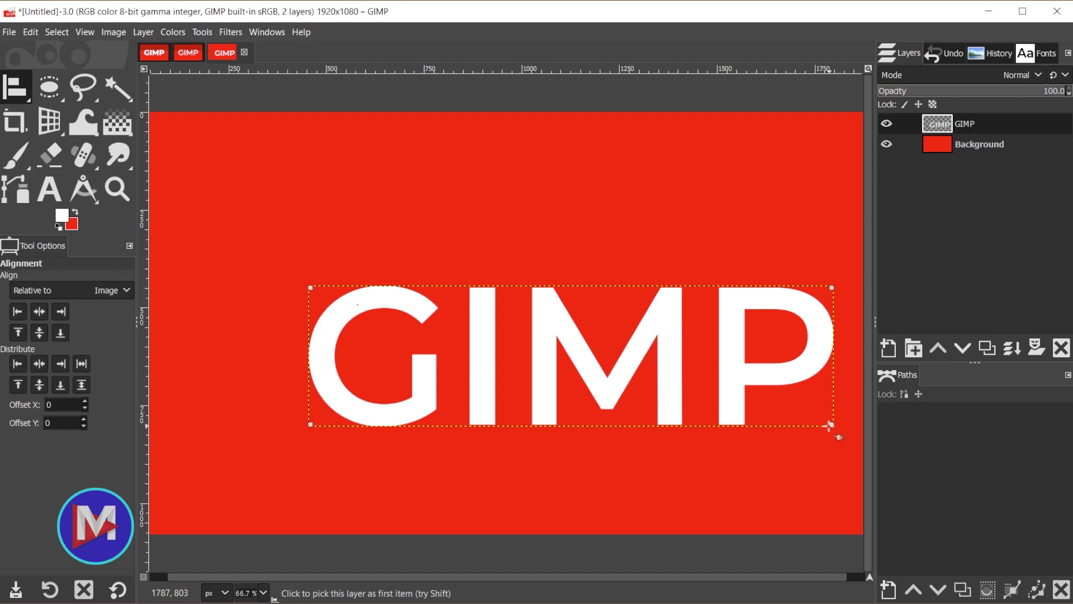
left_click(39, 311)
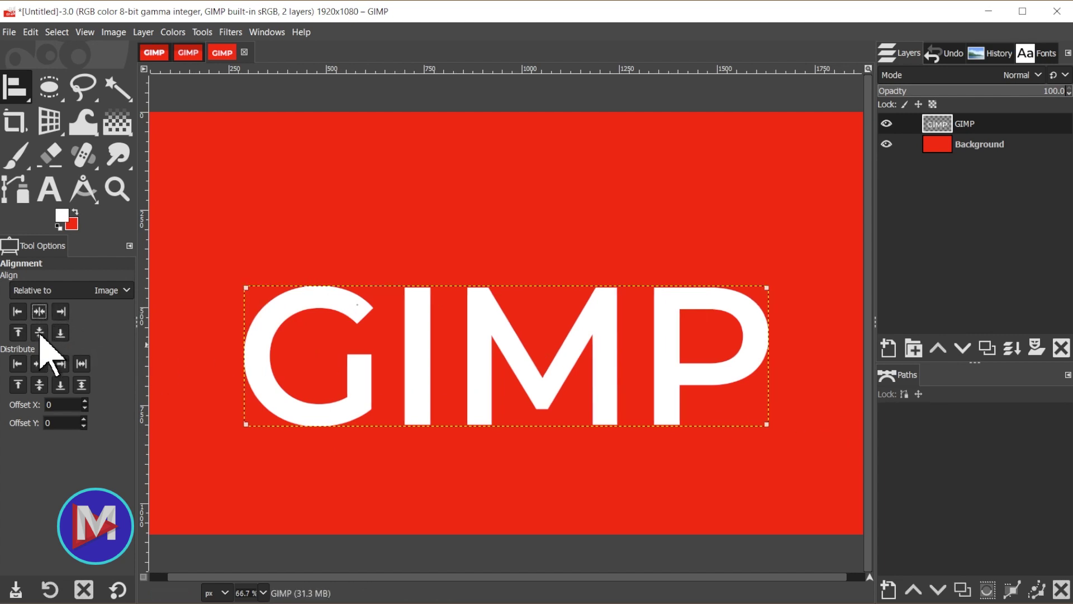
left_click(39, 332)
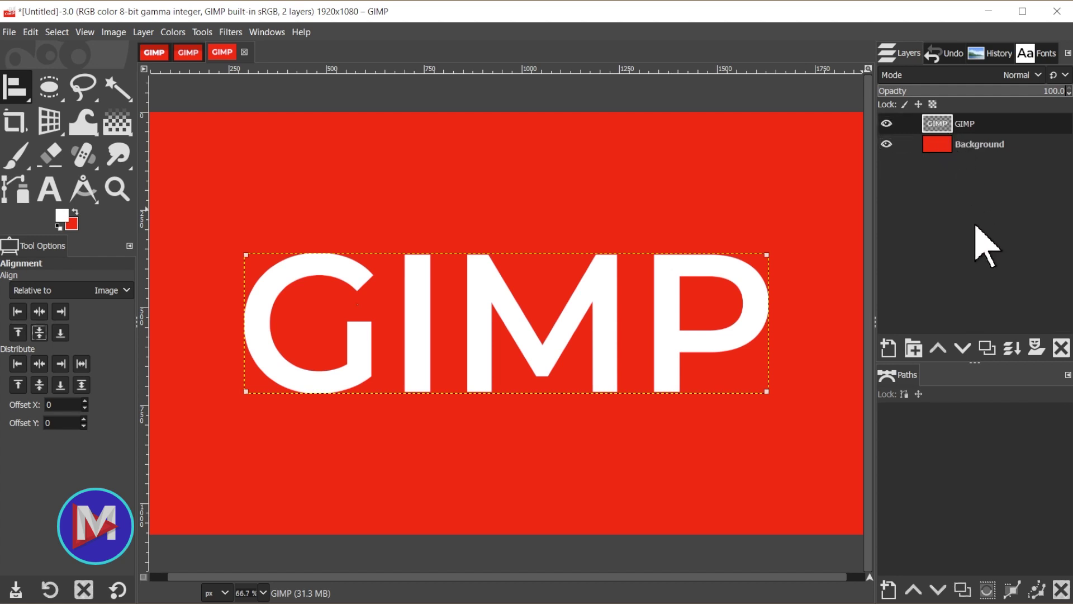
Step: Duplicate the GIMP text layer as 'GIMP #1' and lock its alpha channel
left_click(986, 353)
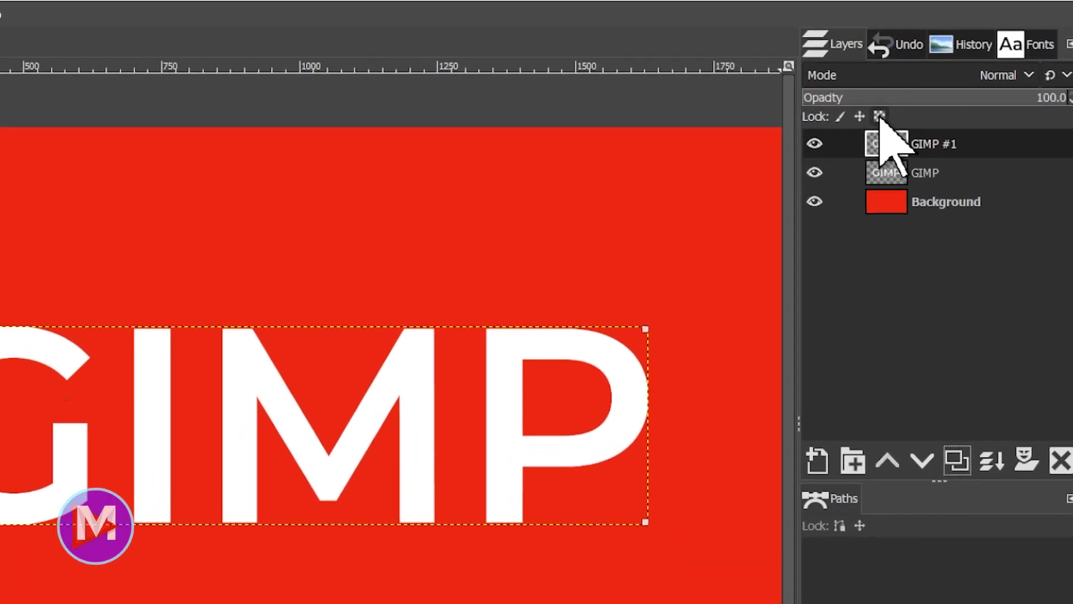
left_click(869, 119)
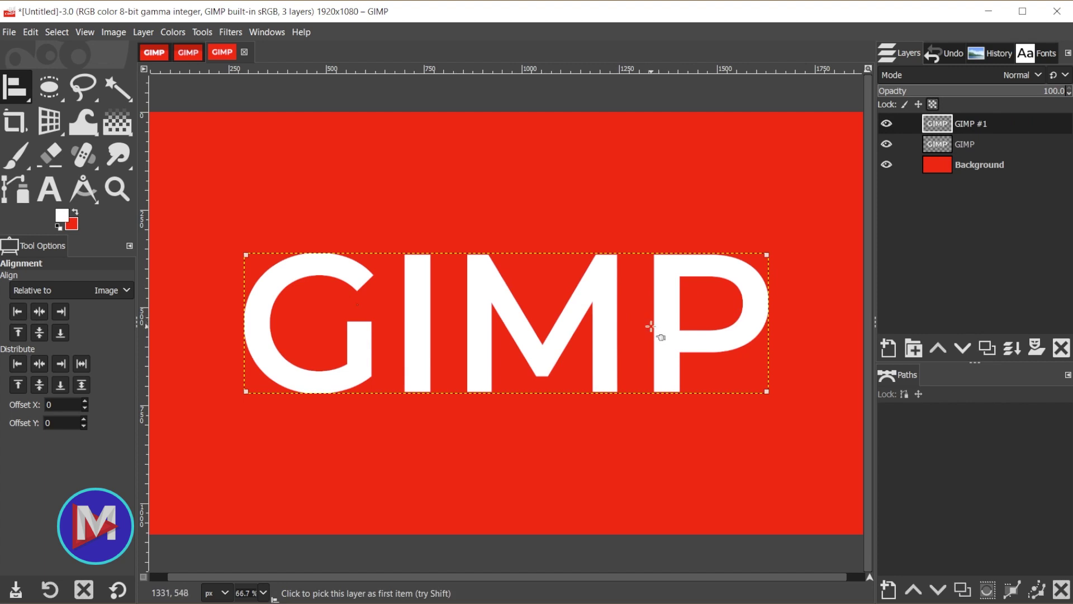
Step: Fill the GIMP #1 lettering with dark slate 2a3440, then toggle its alpha channel lock
left_click(63, 219)
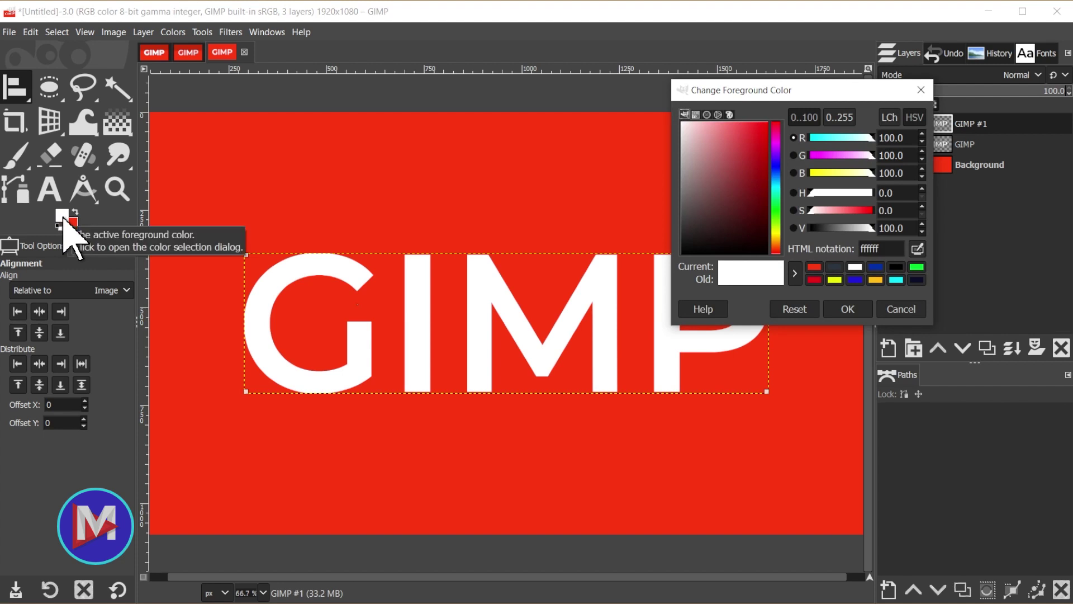
left_click(836, 267)
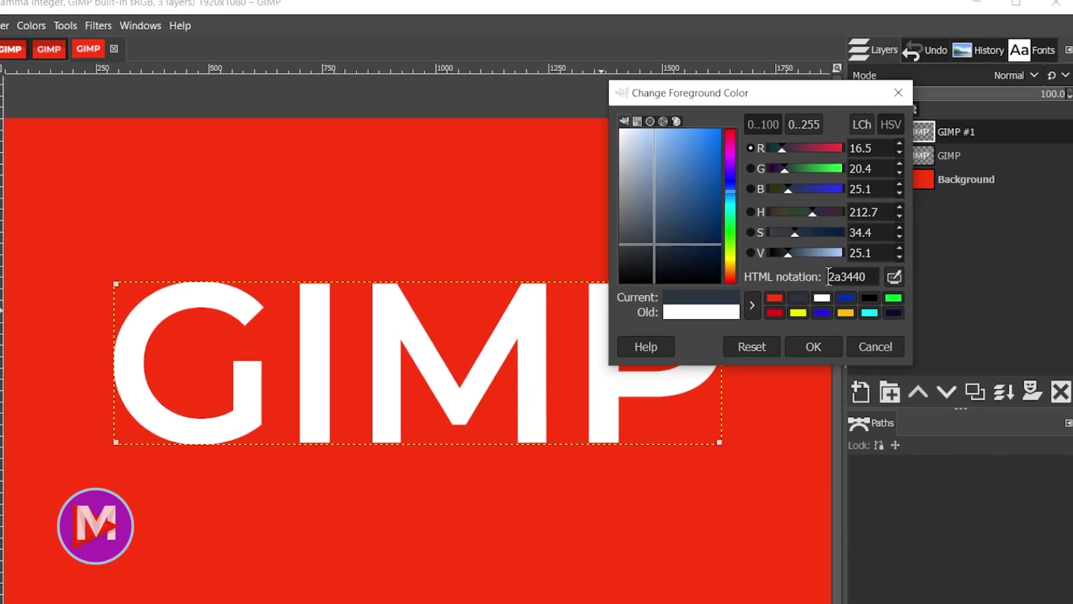
left_click_drag(860, 248, 869, 249)
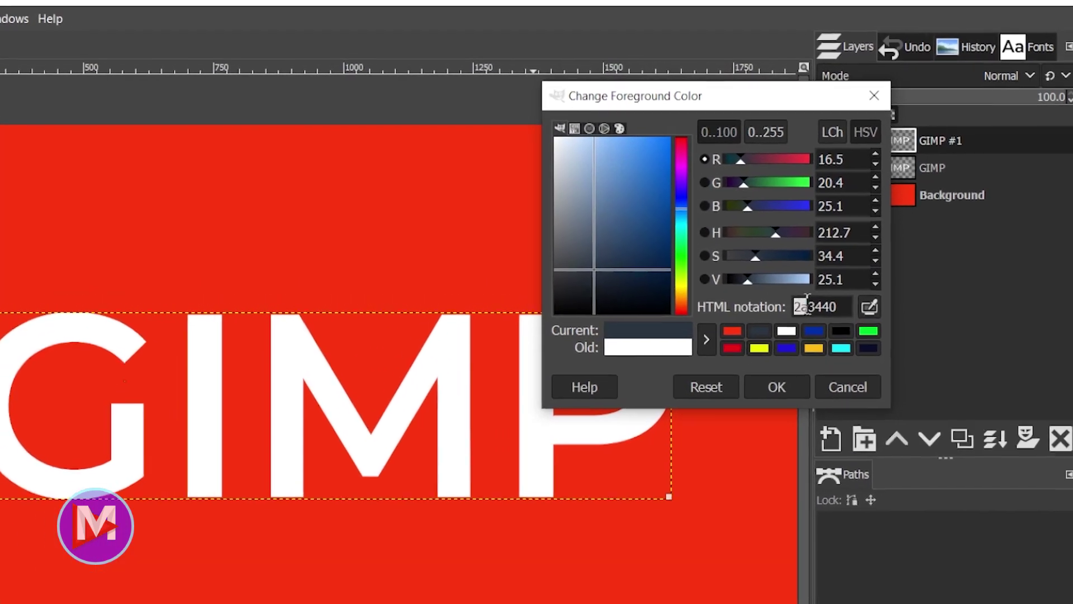
left_click_drag(807, 299, 824, 301)
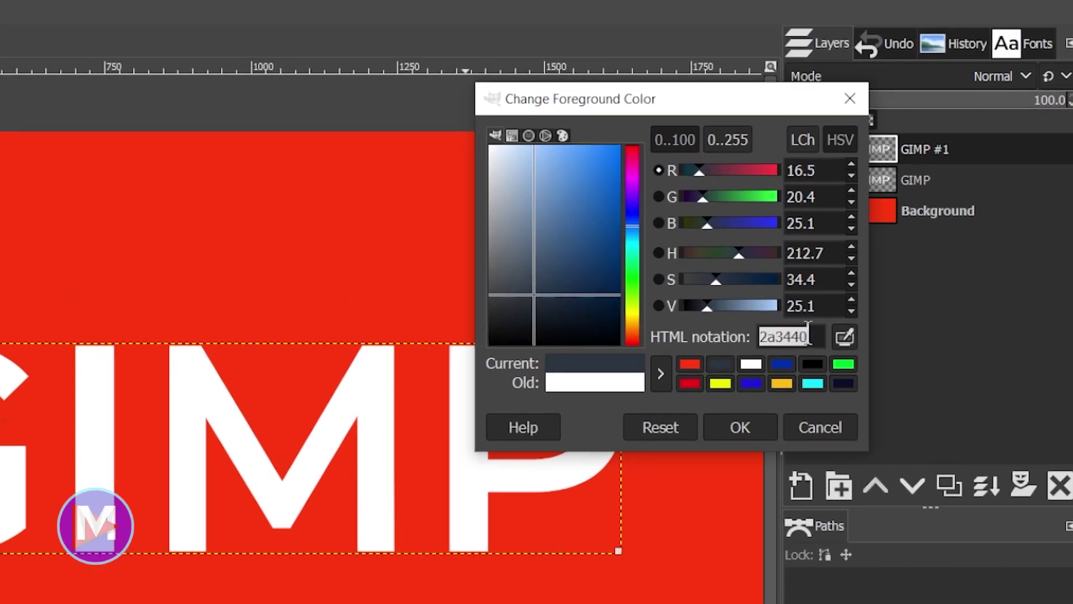
left_click(809, 335)
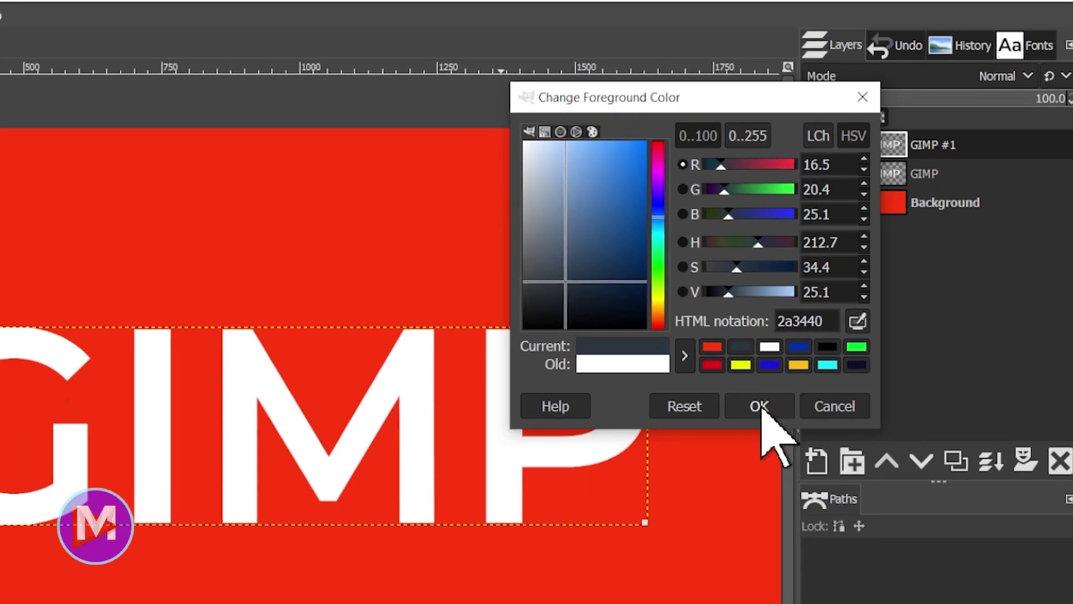
left_click(739, 427)
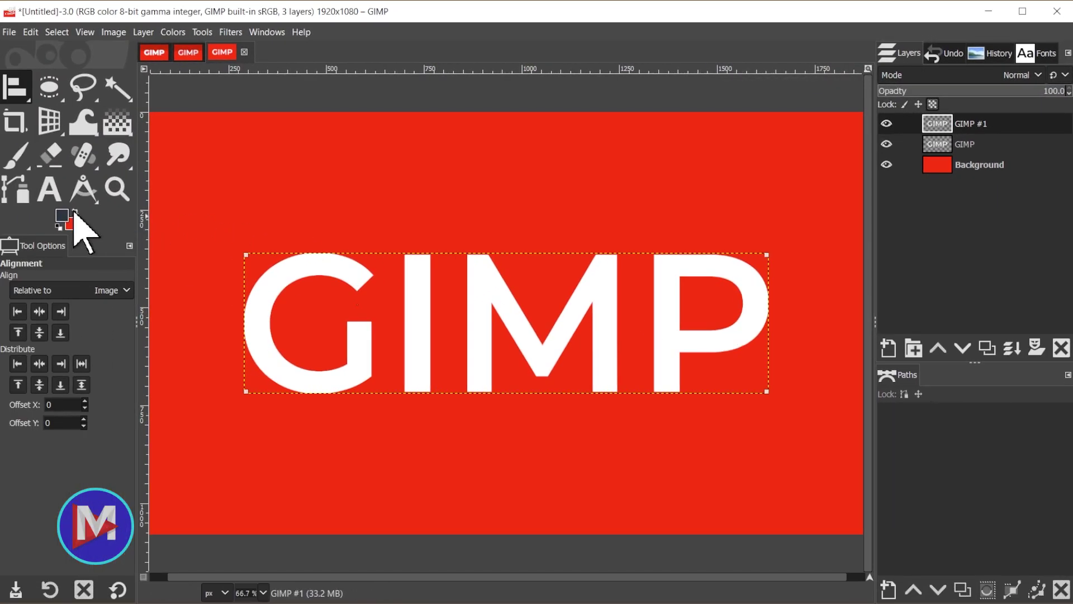
left_click_drag(62, 219, 290, 306)
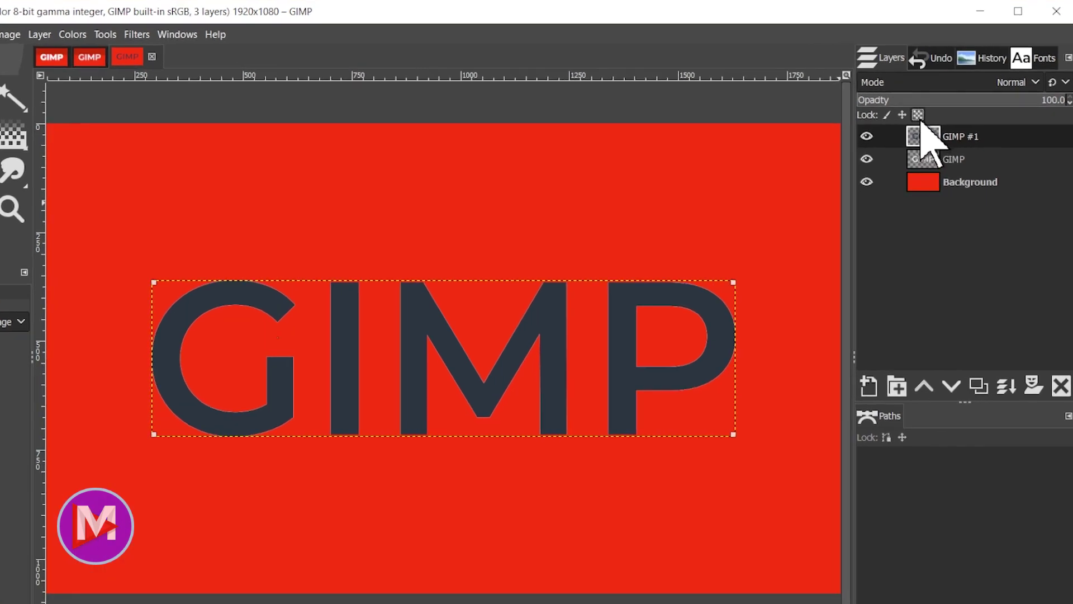
left_click(869, 152)
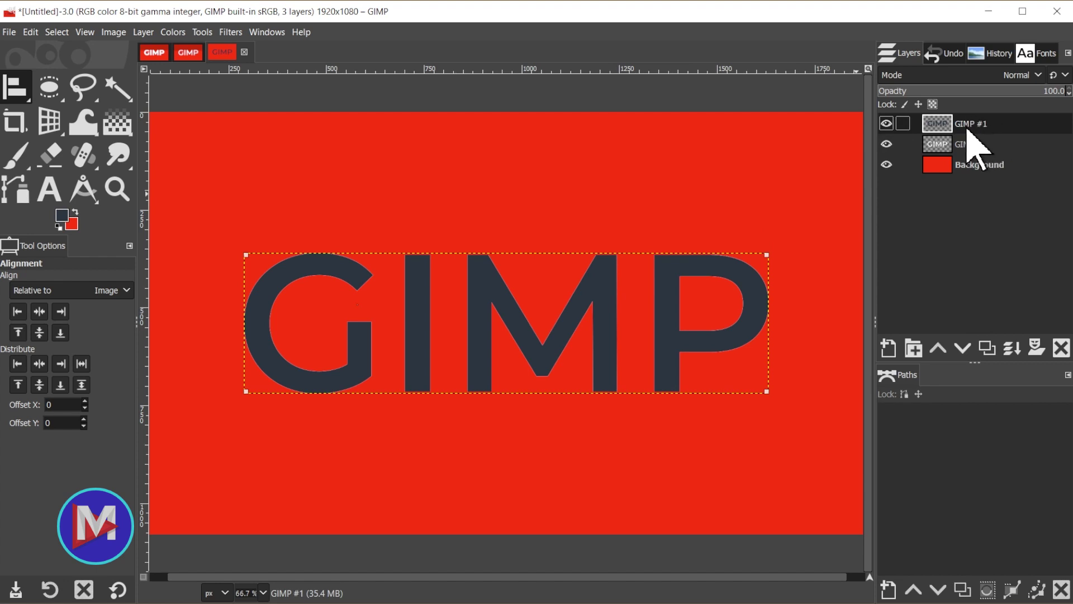
Step: Activate the 3D Transform tool on the GIMP #1 layer and show its rotation angle settings
key("shift+w")
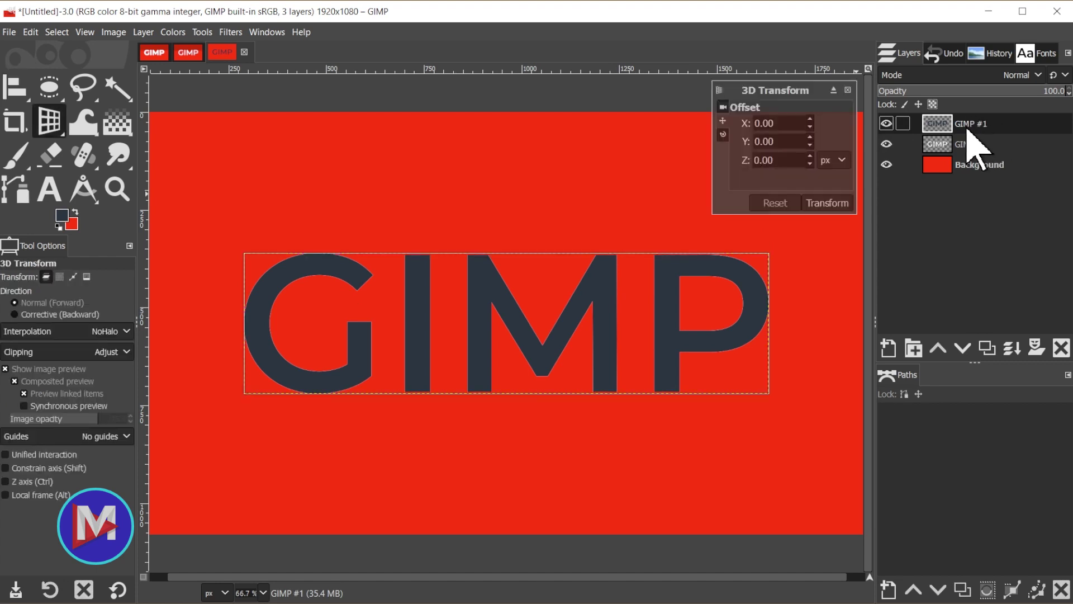
left_click(50, 120)
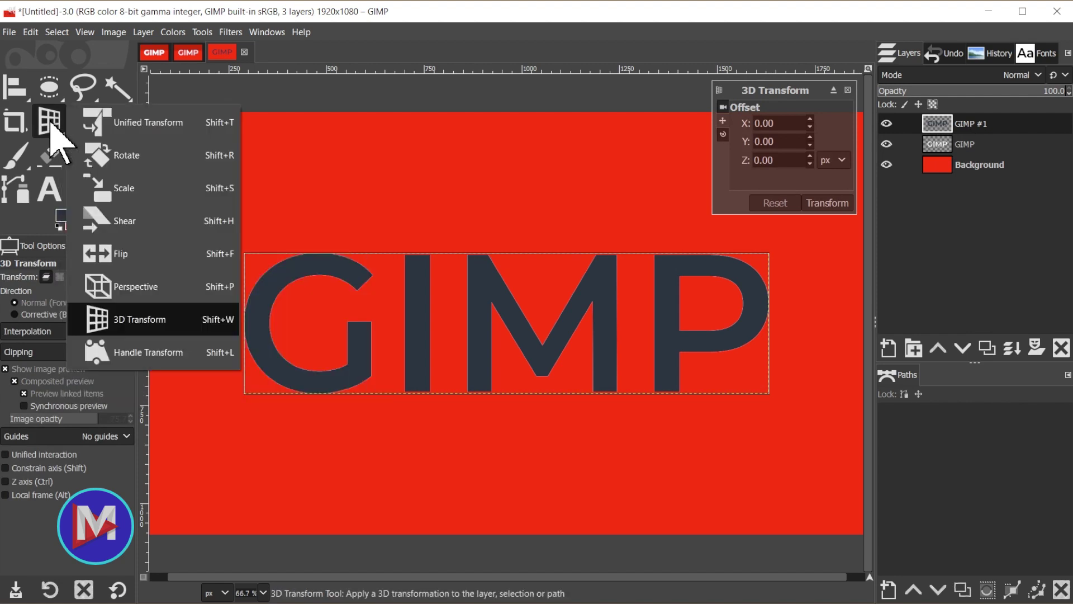
left_click(148, 323)
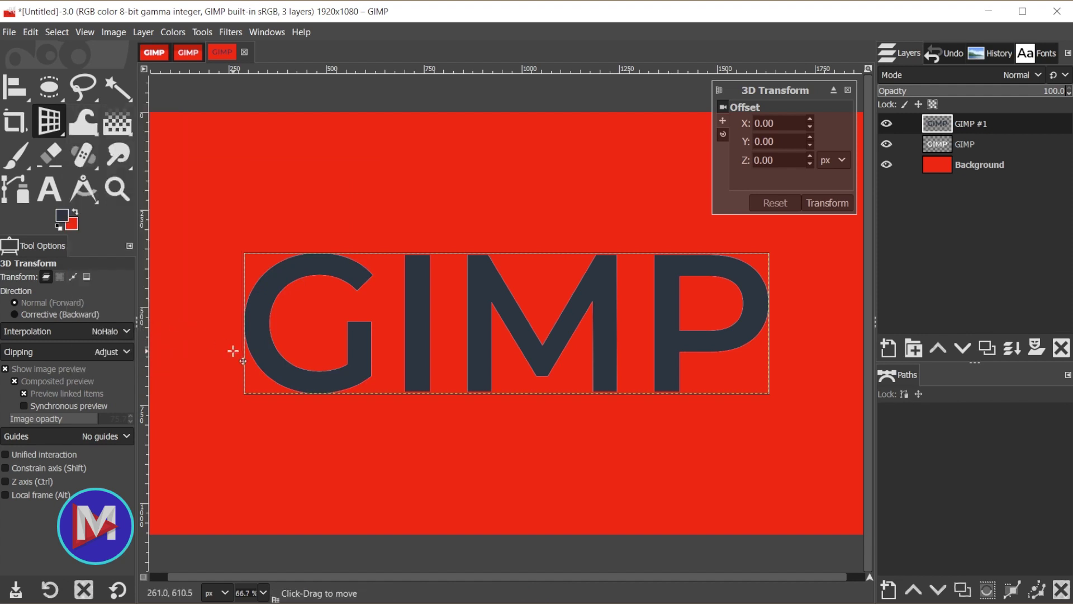
Step: Switch the 3D Transform dialog to the rotation angles page showing X, Y, Z at 0.00
left_click(723, 135)
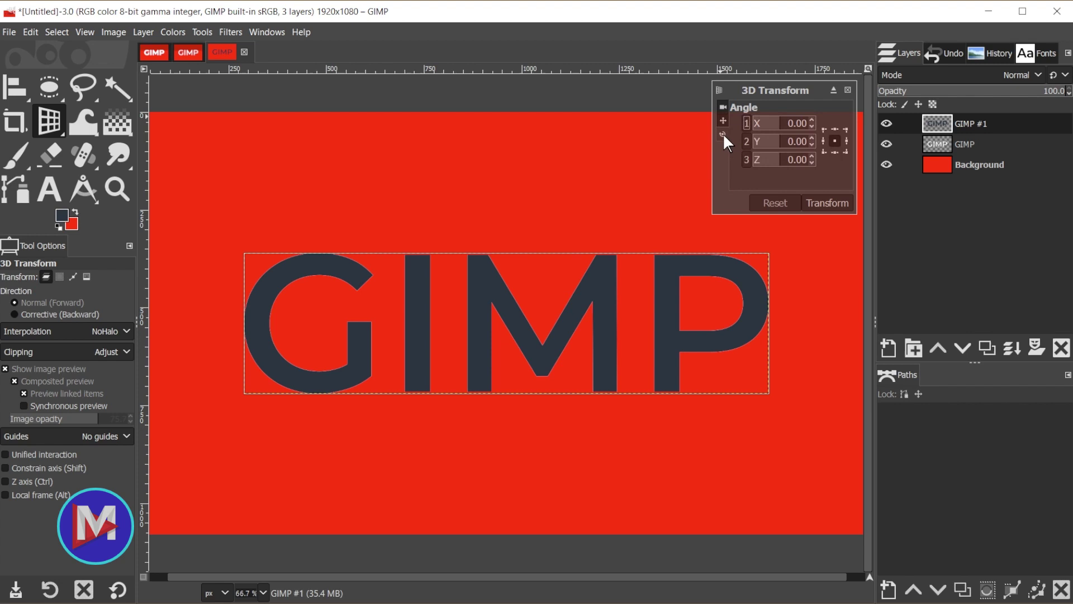
Step: Pivot on the bottom centre and tilt the dark text back to an X angle of 65.11
left_click(837, 154)
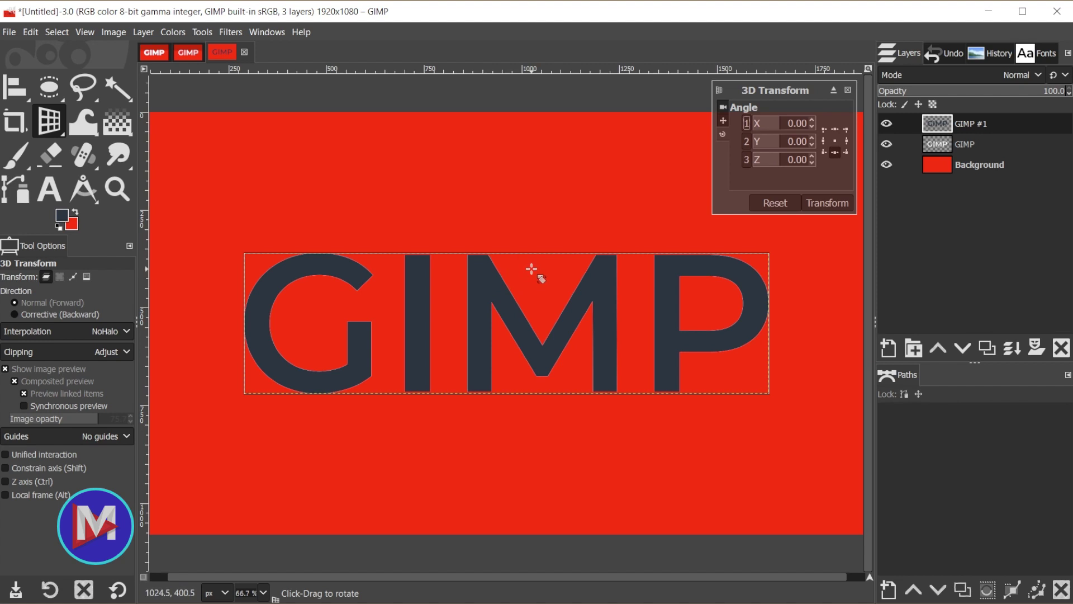
left_click_drag(529, 270, 511, 161)
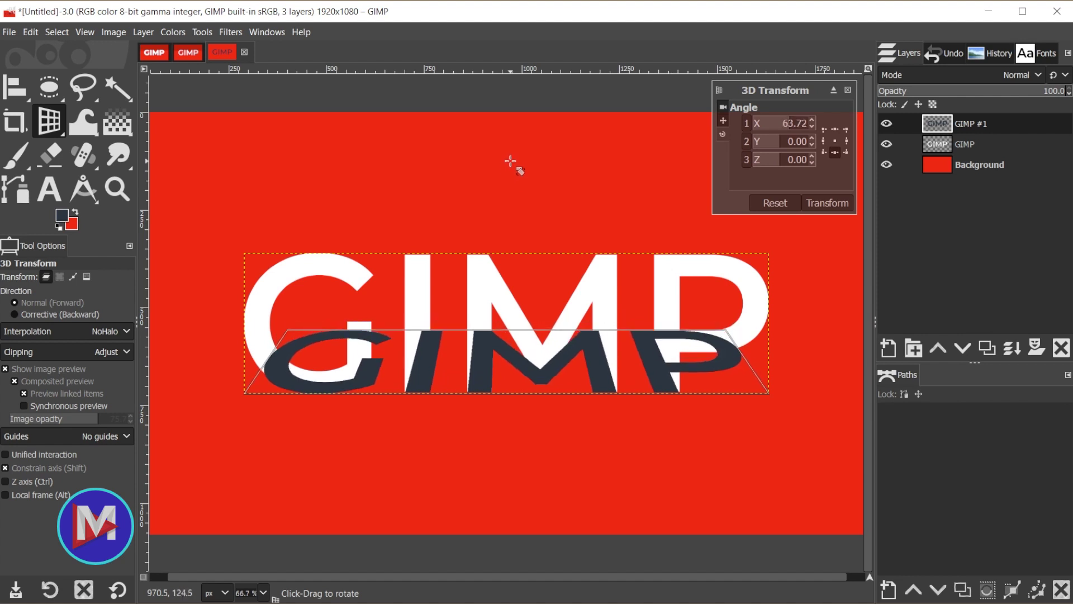
key("shift")
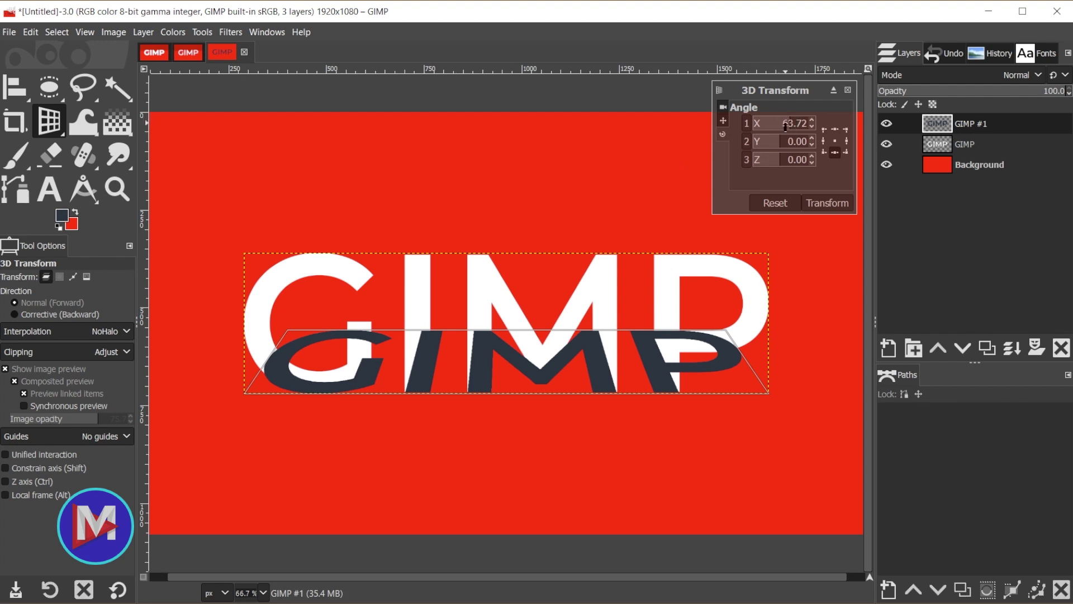
left_click_drag(789, 123, 791, 122)
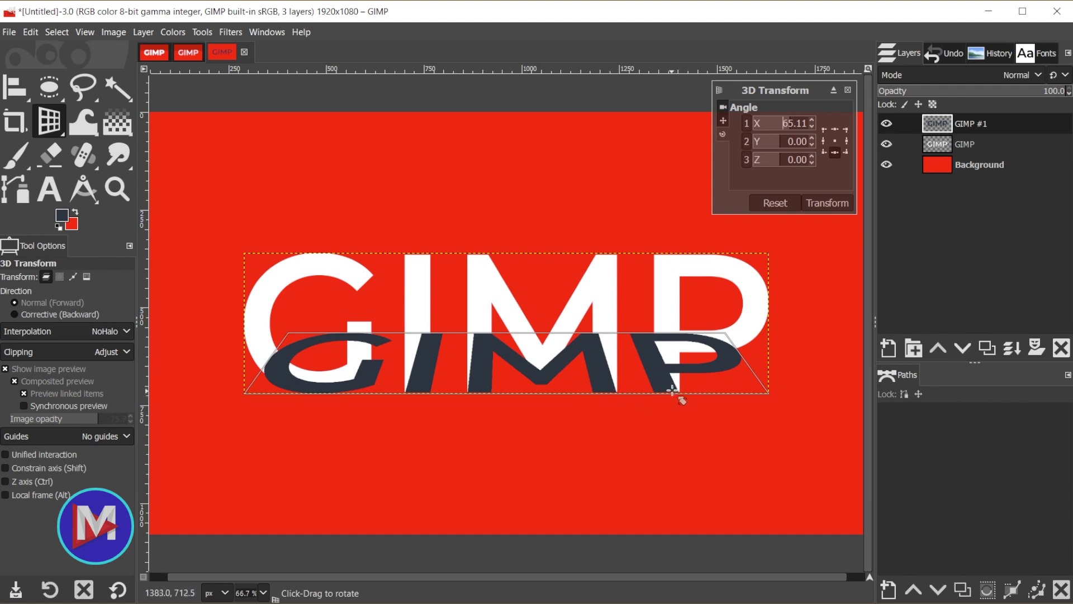
Step: Offset the tilted shadow to X -3, Y -6, Z -20 and apply the 3D transform
left_click(721, 119)
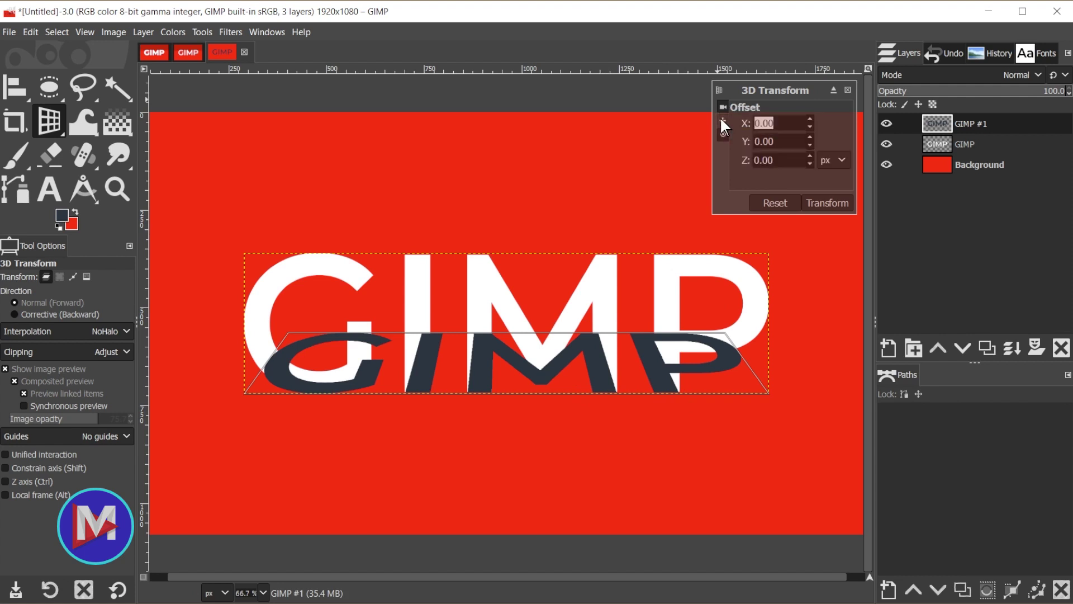
scroll(810, 163, "down", 20)
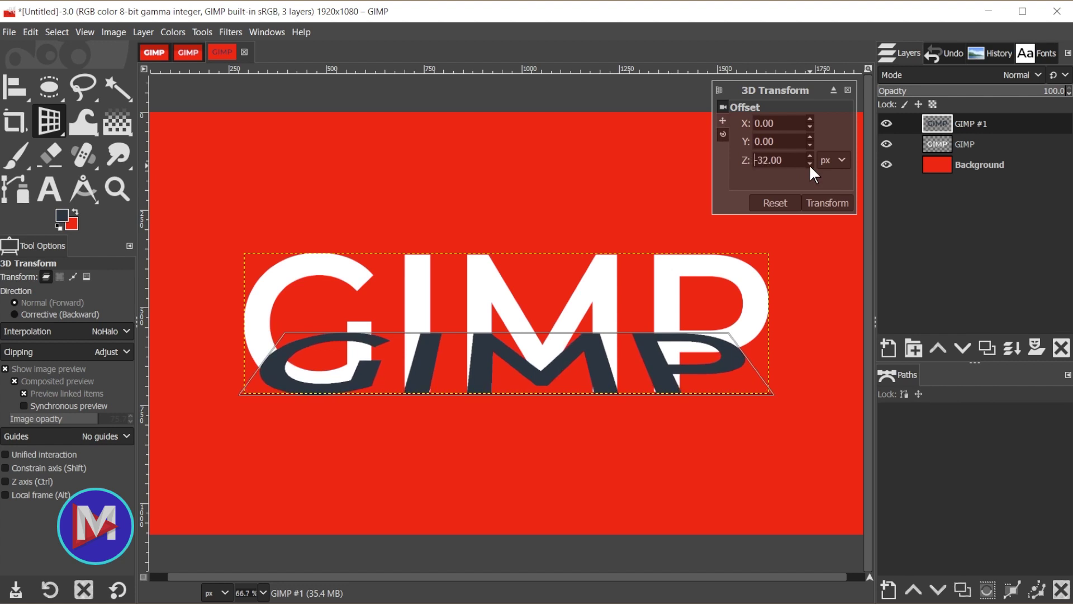
scroll(809, 163, "down", 4)
scroll(810, 156, "up", 5)
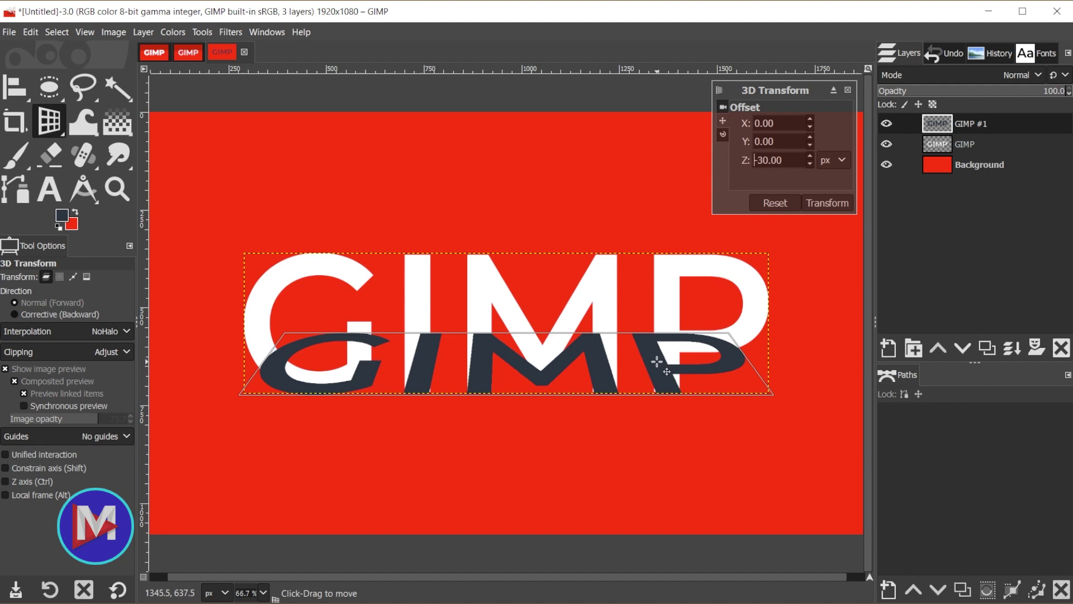
left_click_drag(665, 370, 656, 357)
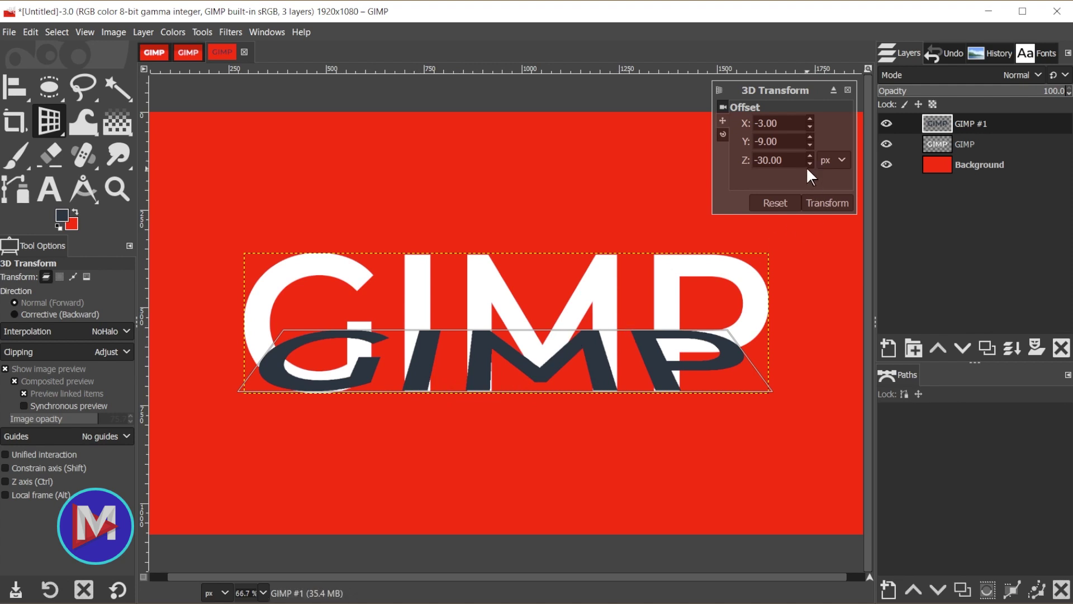
scroll(810, 155, "up", 7)
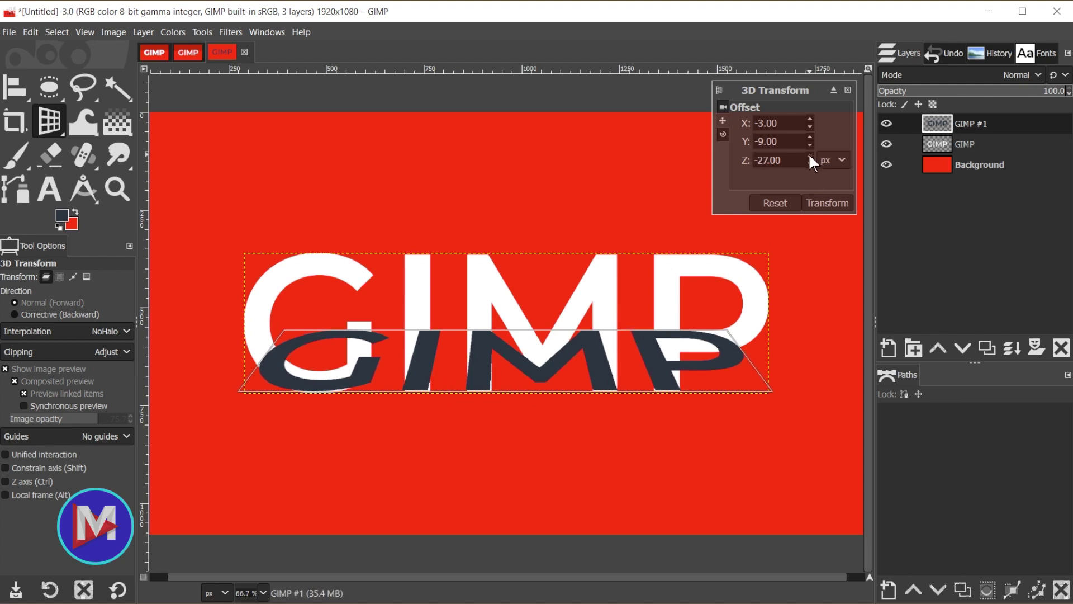
scroll(808, 153, "up", 5)
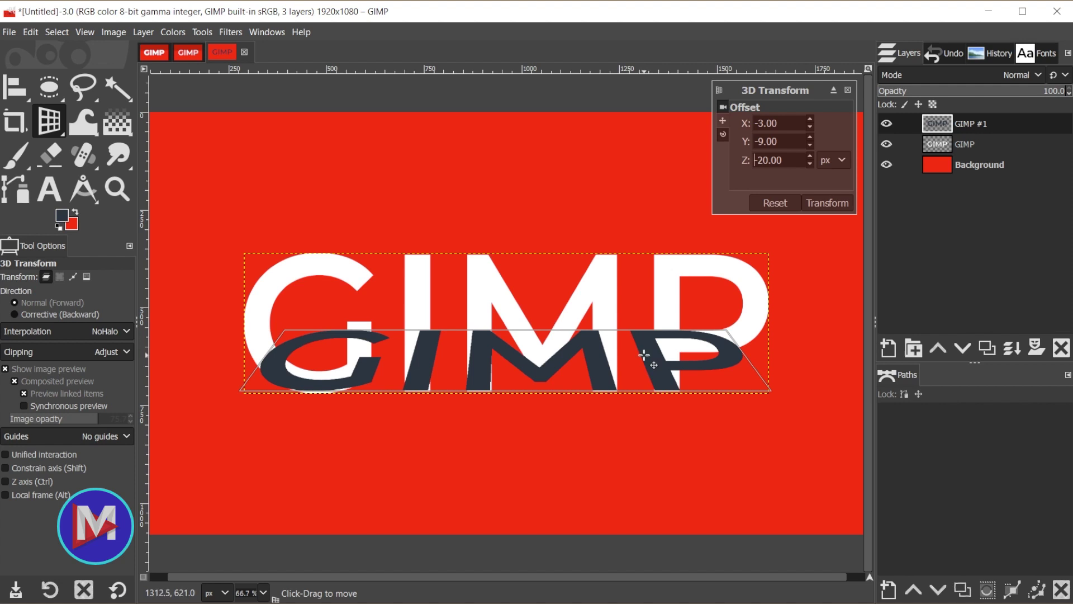
left_click_drag(644, 355, 653, 361)
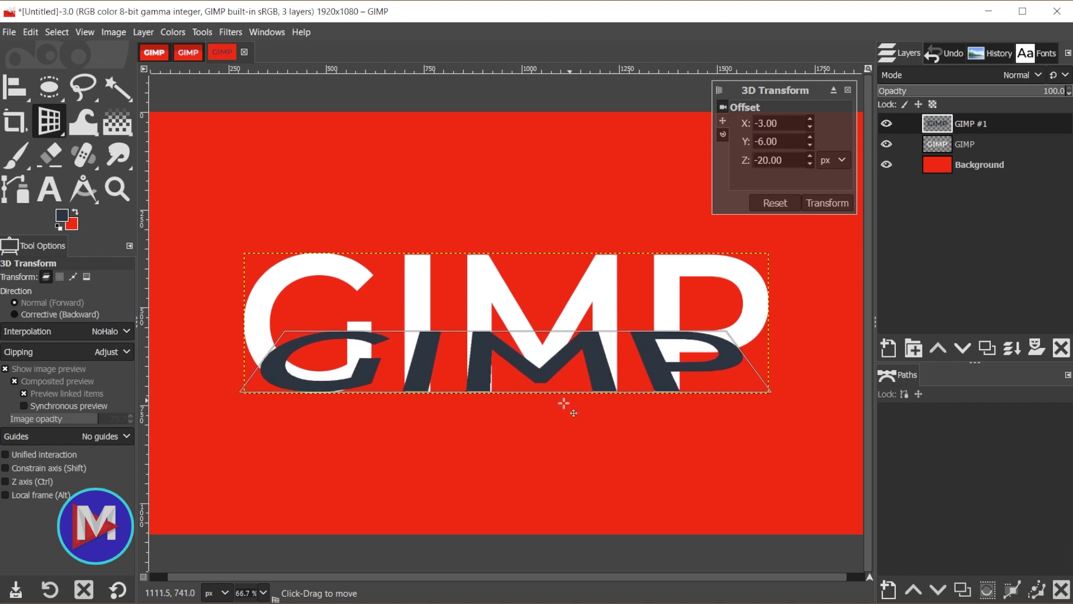
left_click(838, 203)
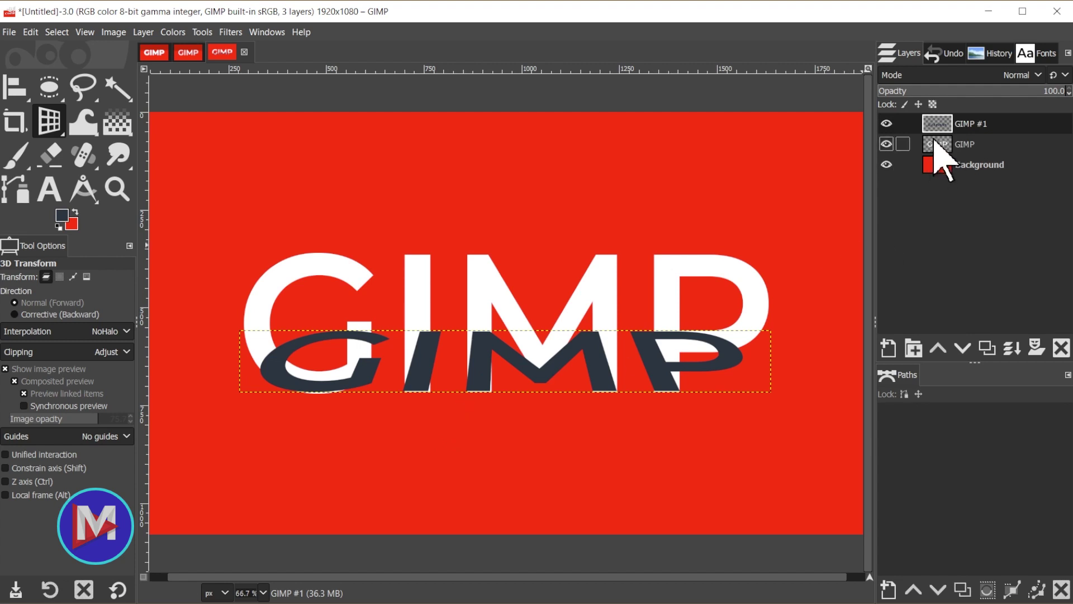
Step: Move the GIMP #1 shadow layer below the white GIMP text layer
left_click_drag(937, 127, 942, 157)
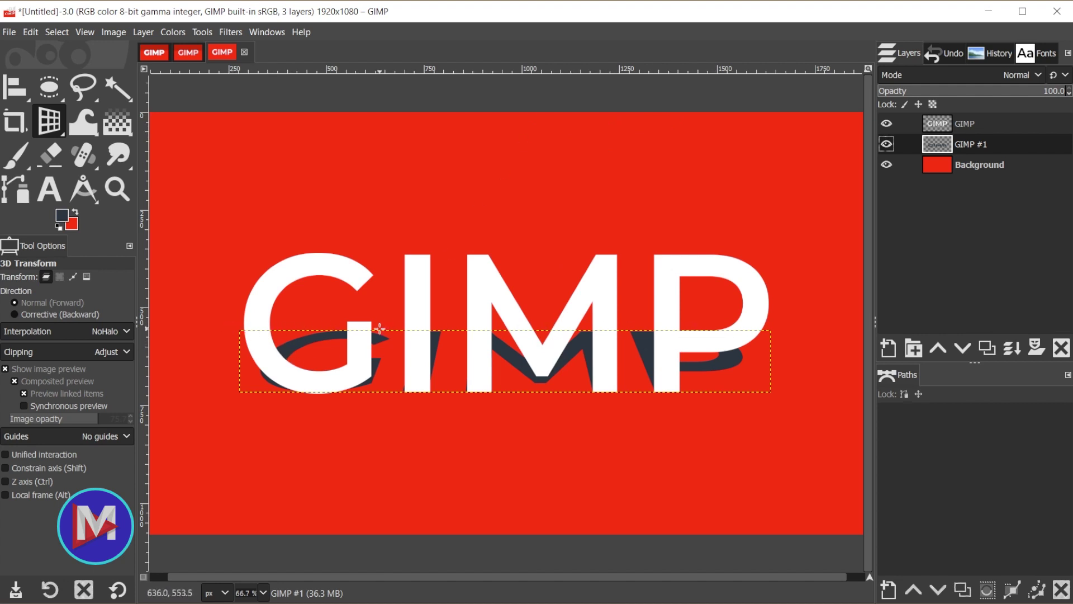
Step: Resize the shadow layer to the image size and apply a Gaussian Blur of about 10.54
left_click(143, 32)
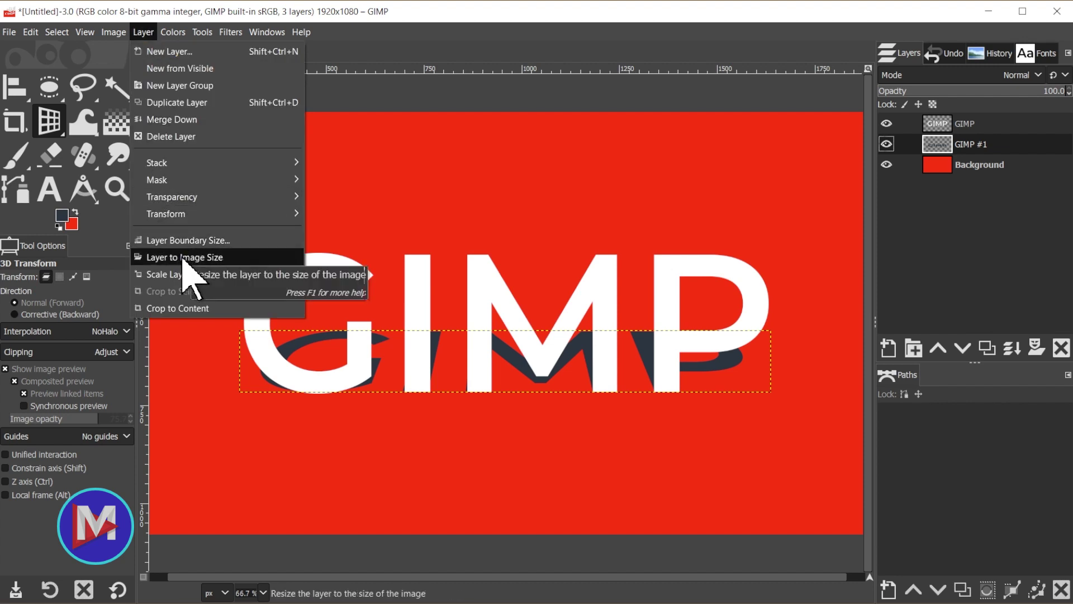
left_click(181, 257)
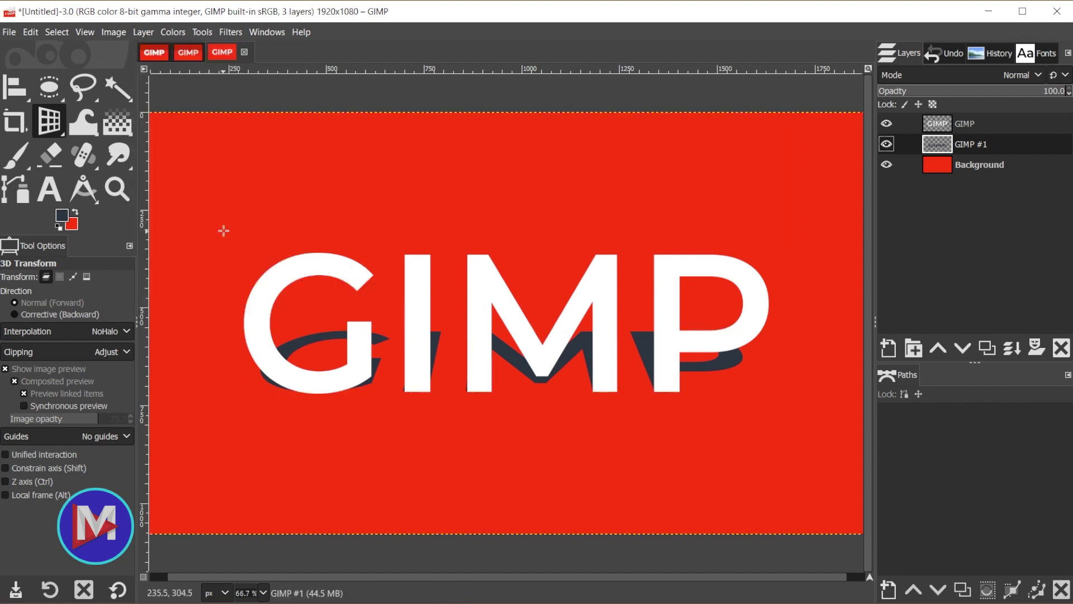
left_click(234, 32)
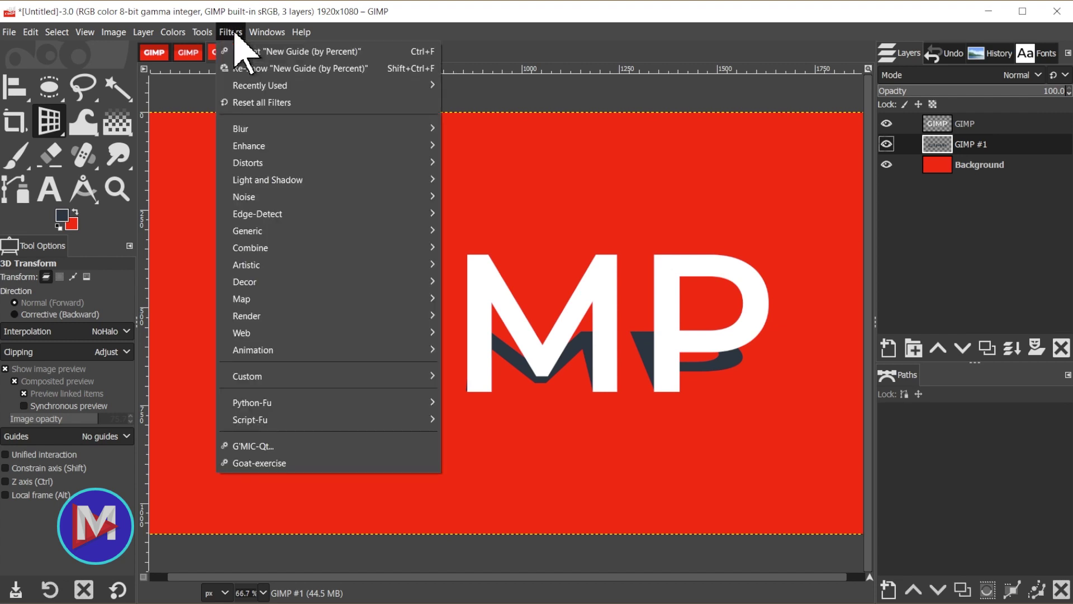
mouse_move(266, 131)
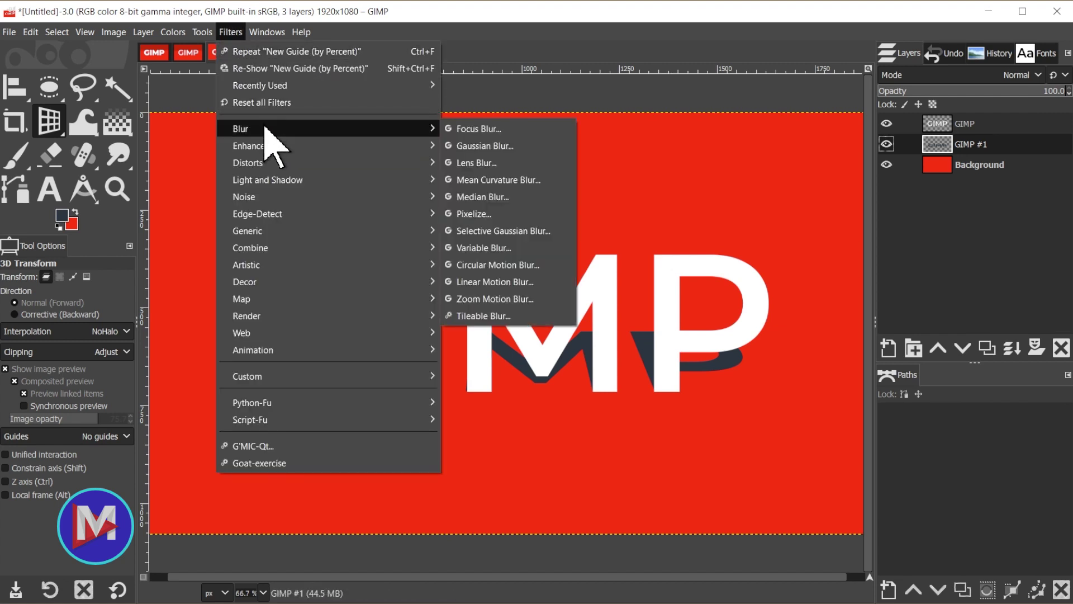
left_click(475, 146)
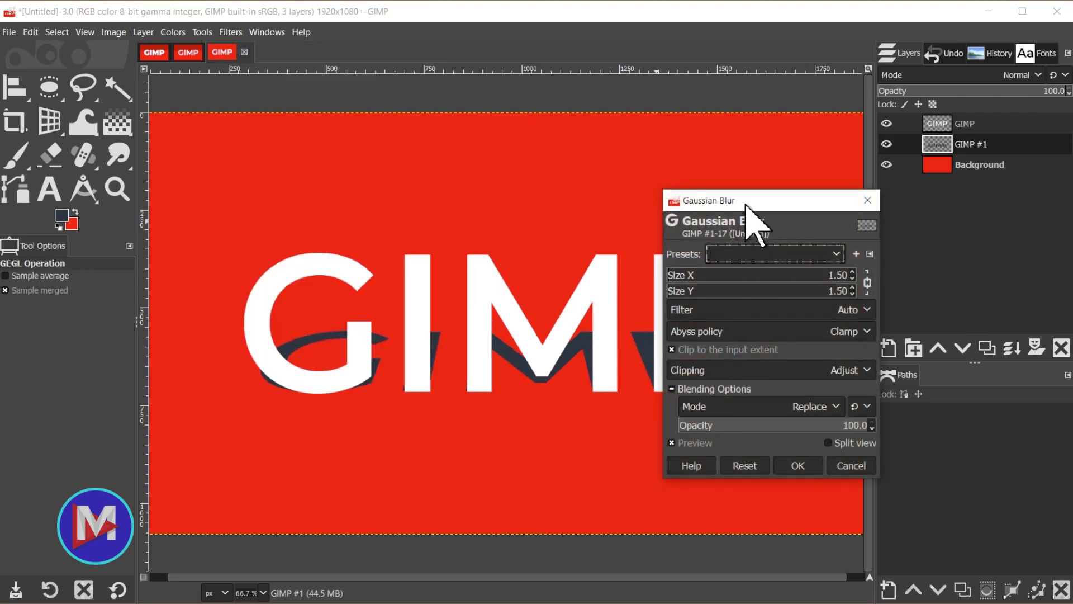
left_click_drag(747, 205, 873, 178)
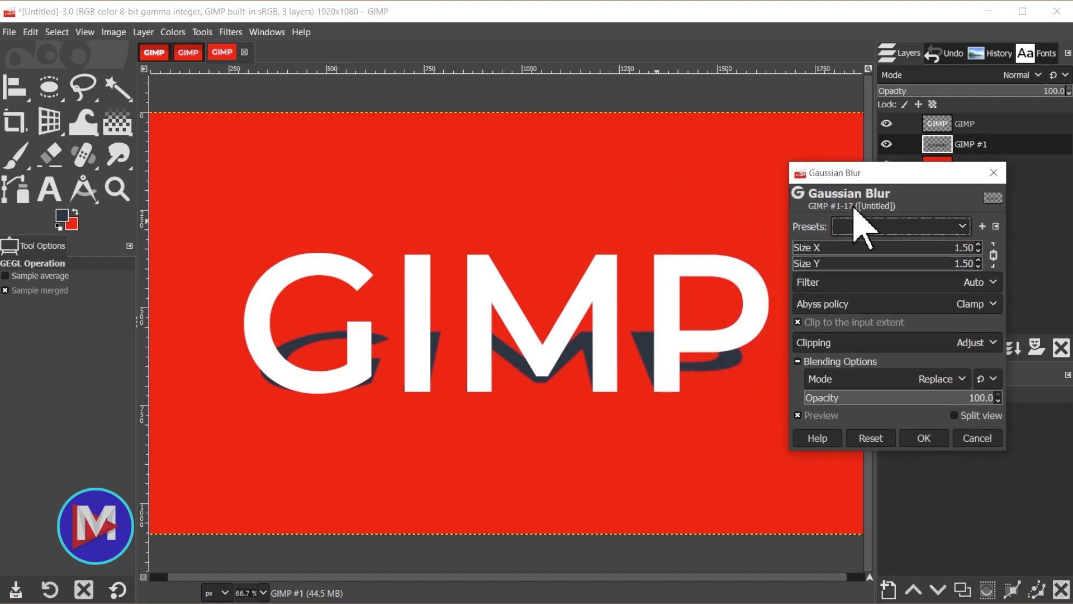
left_click(806, 247)
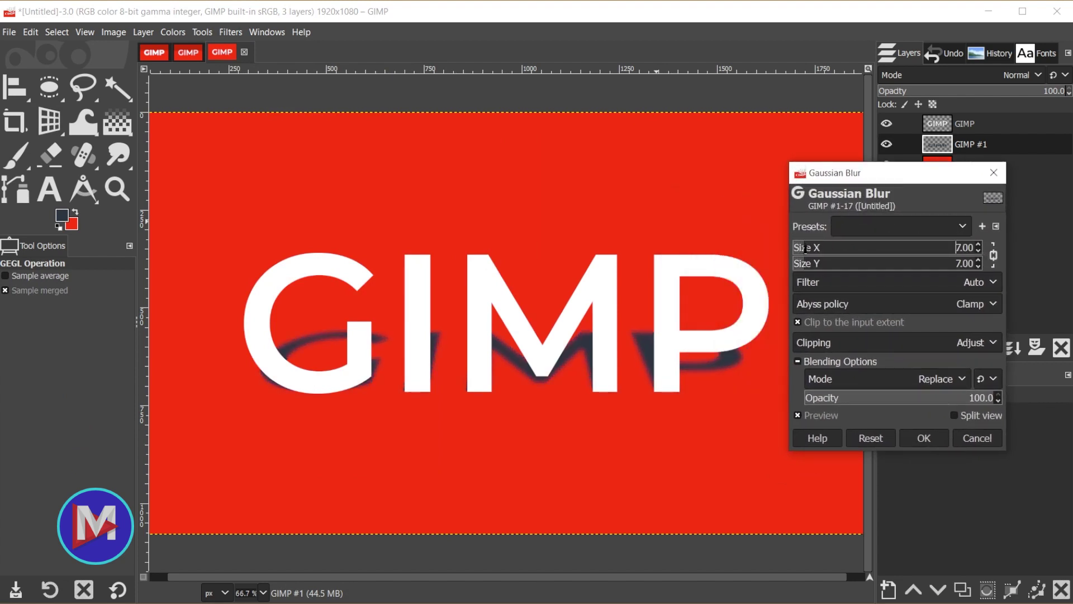
mouse_move(806, 248)
left_mouse_down()
mouse_move(938, 251)
mouse_move(802, 254)
mouse_move(813, 255)
left_mouse_up()
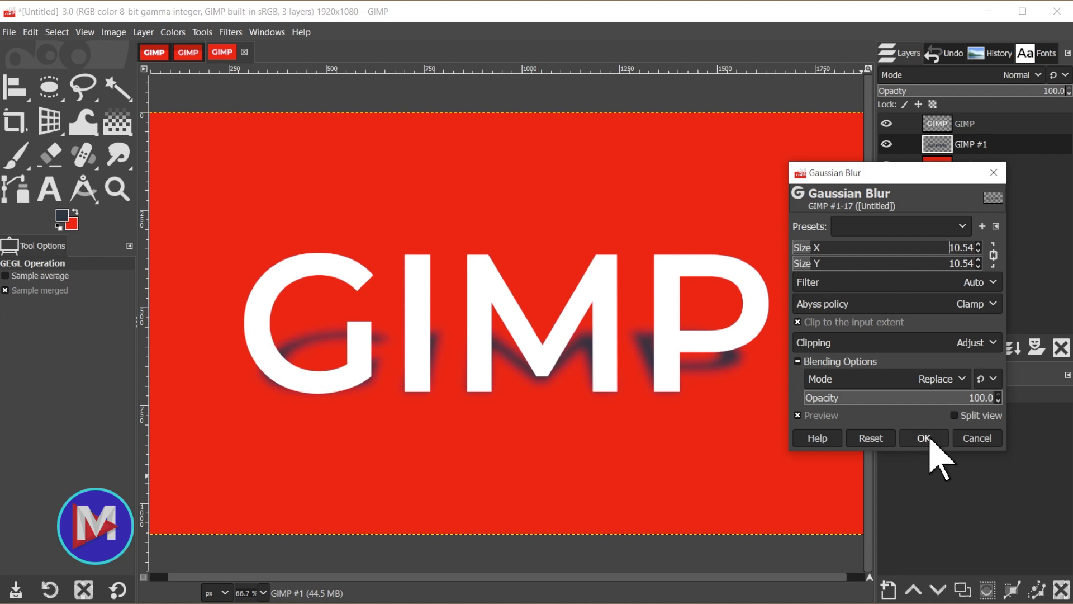
left_click(929, 438)
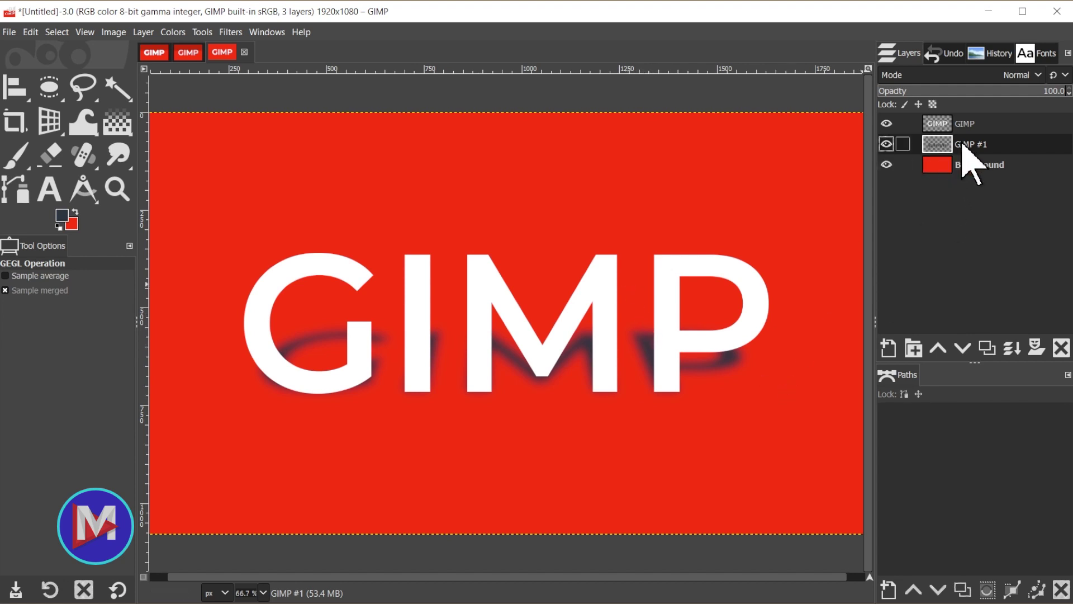
Step: Attach a White (full opacity) layer mask to the GIMP #1 shadow layer
left_click(1037, 348)
left_click_drag(1026, 247, 936, 188)
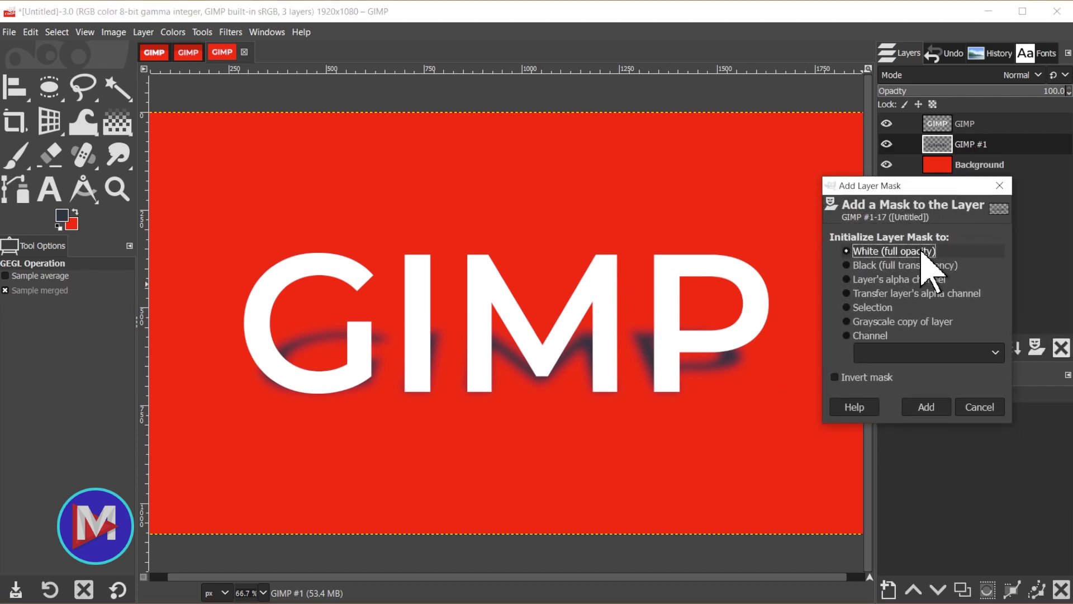
left_click(922, 408)
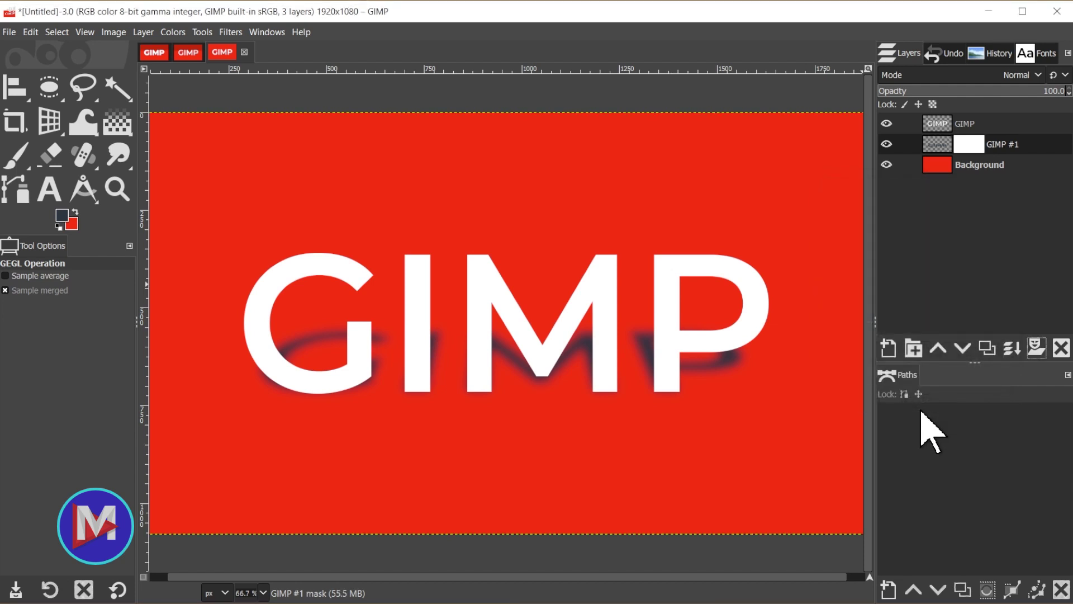
Step: Set up the Gradient tool with default black/white colours, FG to Transparent, and Linear shape
left_click(120, 126)
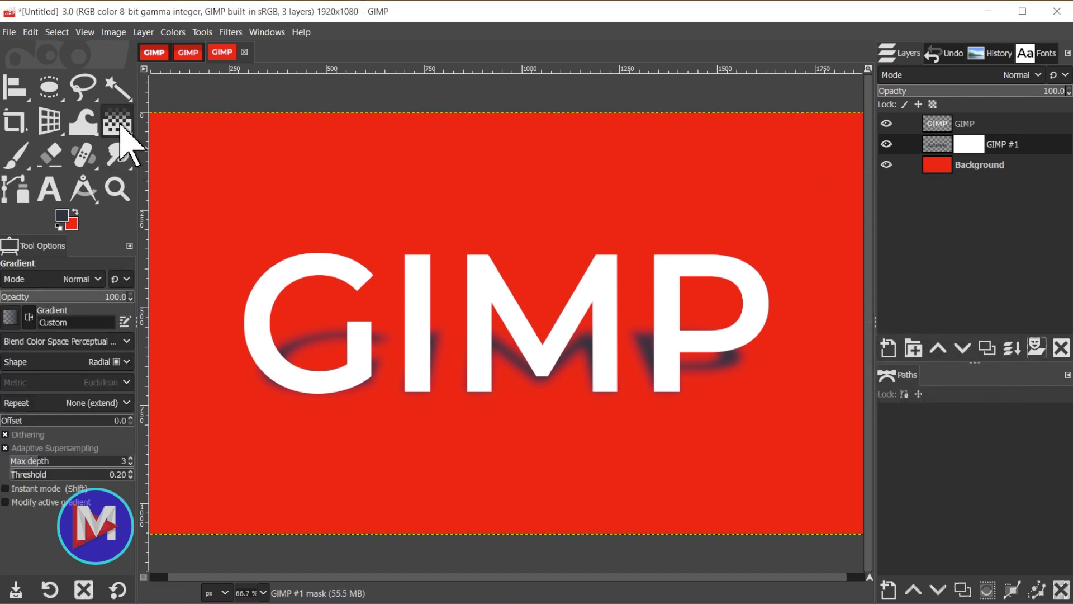
left_click(58, 228)
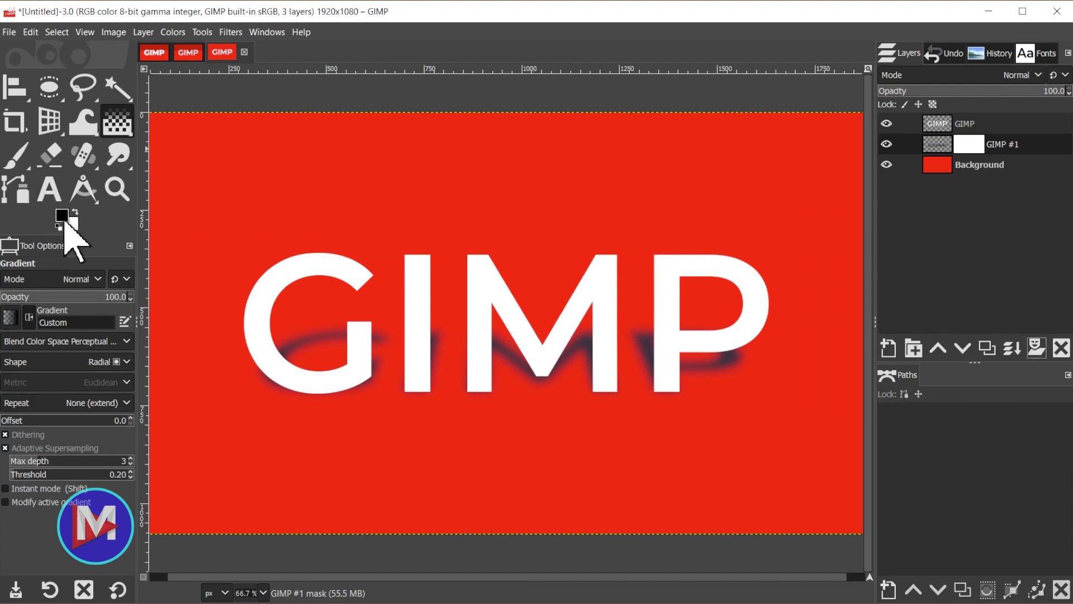
left_click(9, 317)
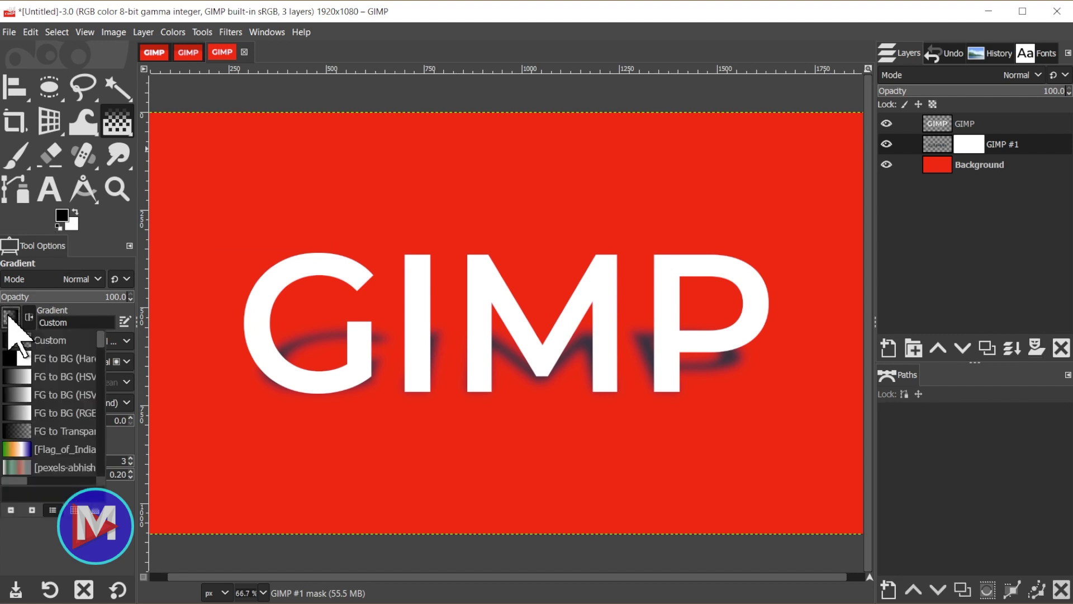
left_click(56, 431)
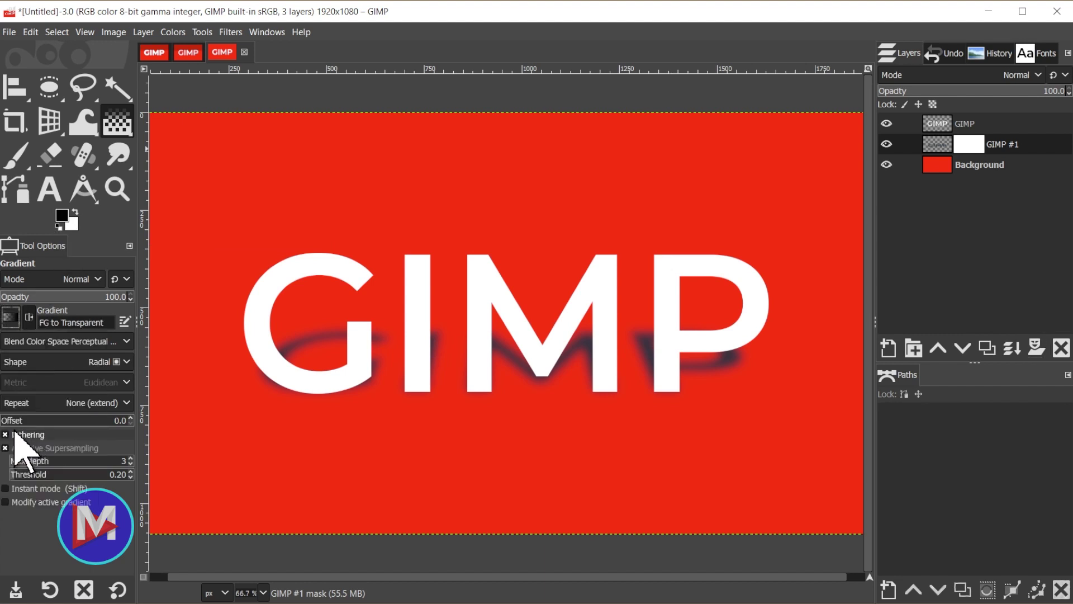
left_click(85, 361)
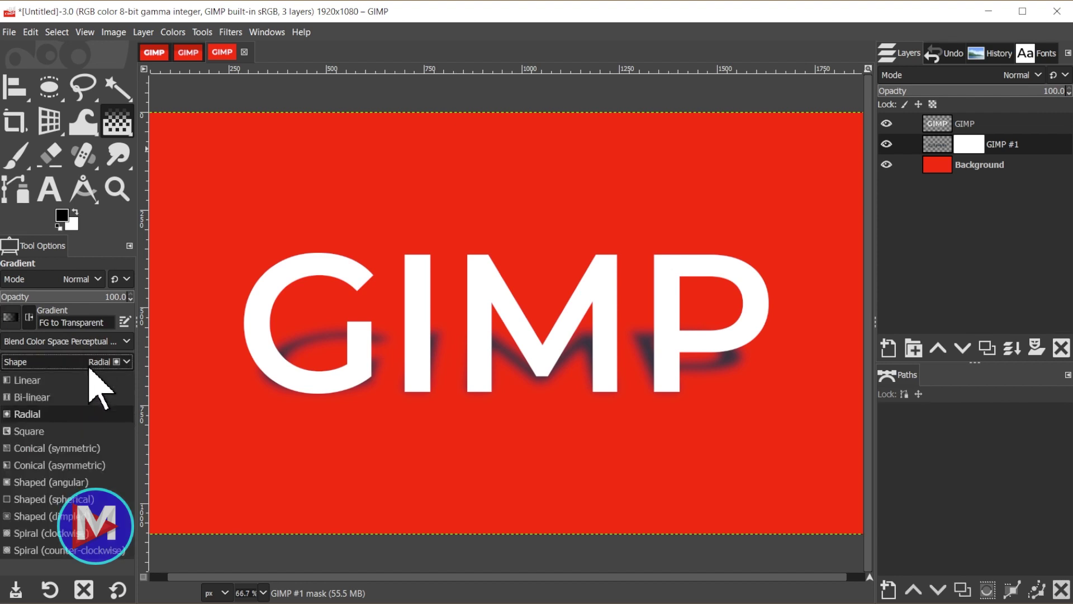
left_click(84, 382)
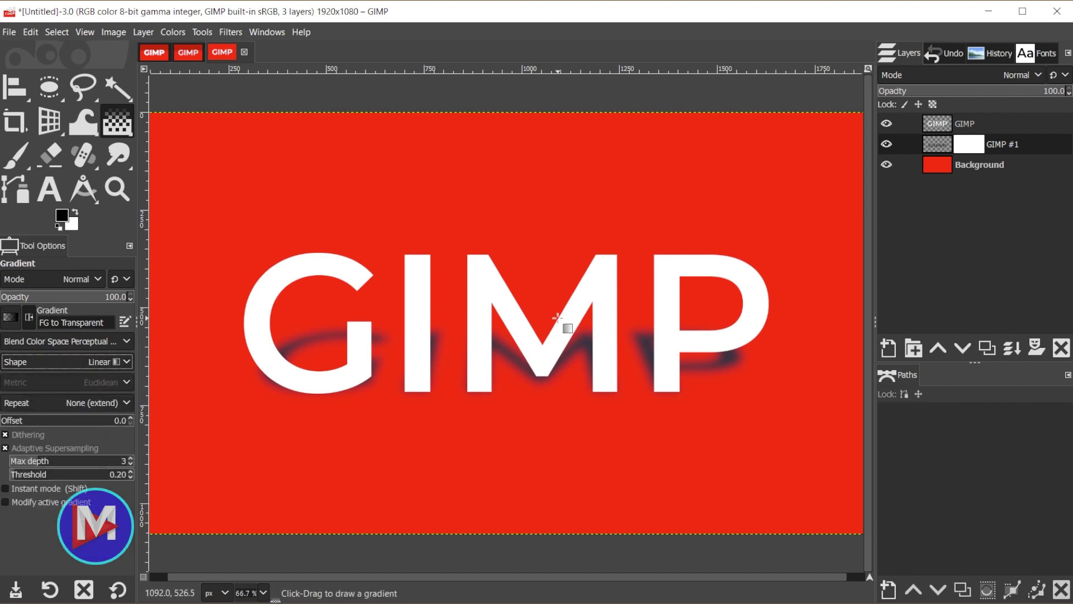
Step: Draw a short vertical gradient on the shadow mask, adjust its endpoints, and commit it
left_click_drag(464, 303, 463, 337)
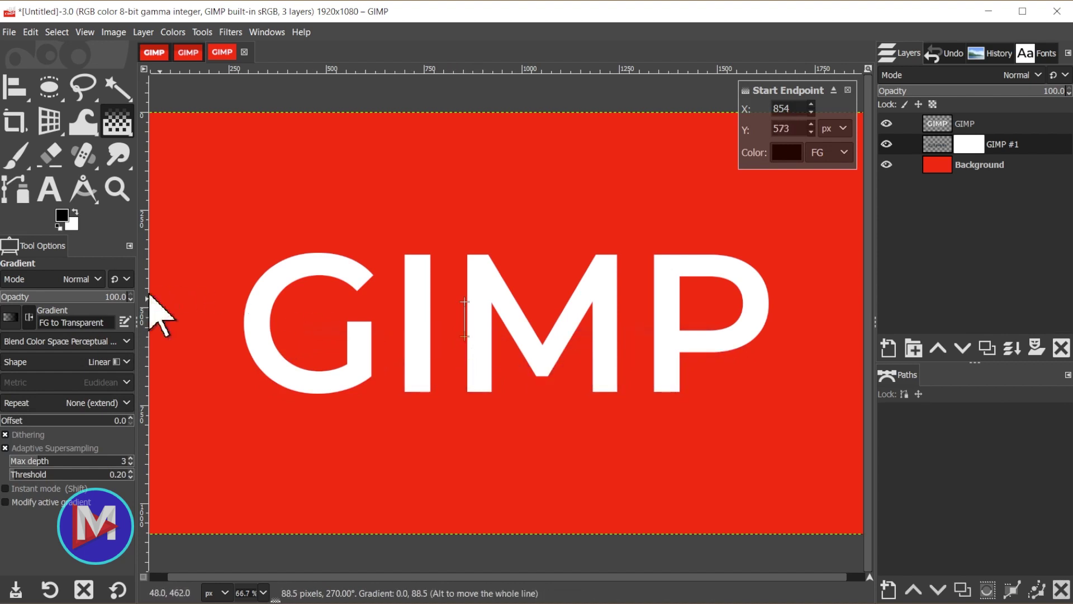
left_click(29, 317)
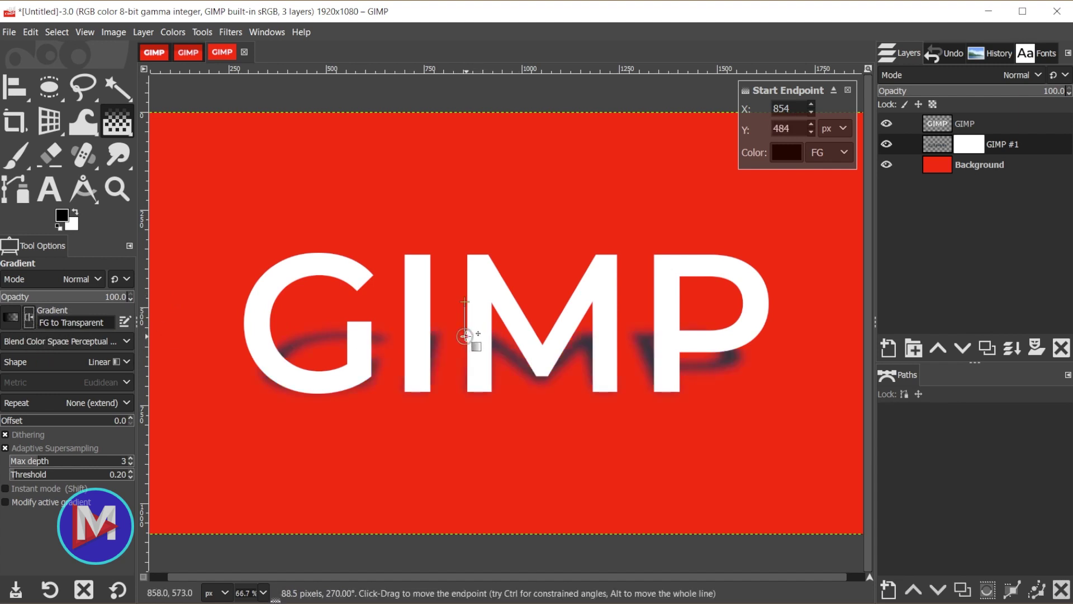
left_click_drag(464, 336, 464, 355)
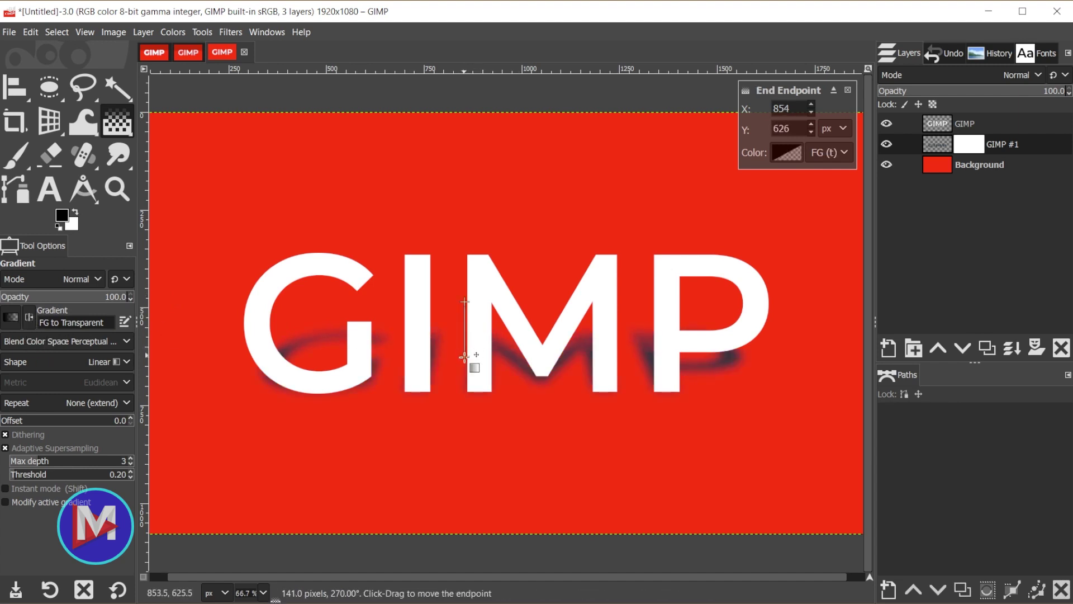
left_click_drag(465, 302, 465, 321)
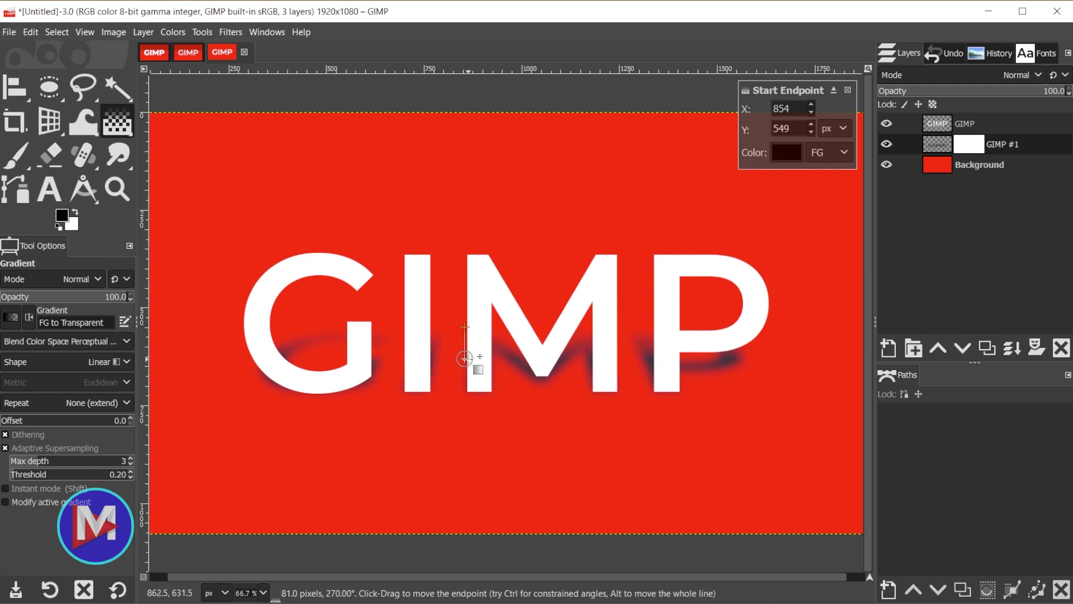
left_click_drag(465, 358, 465, 352)
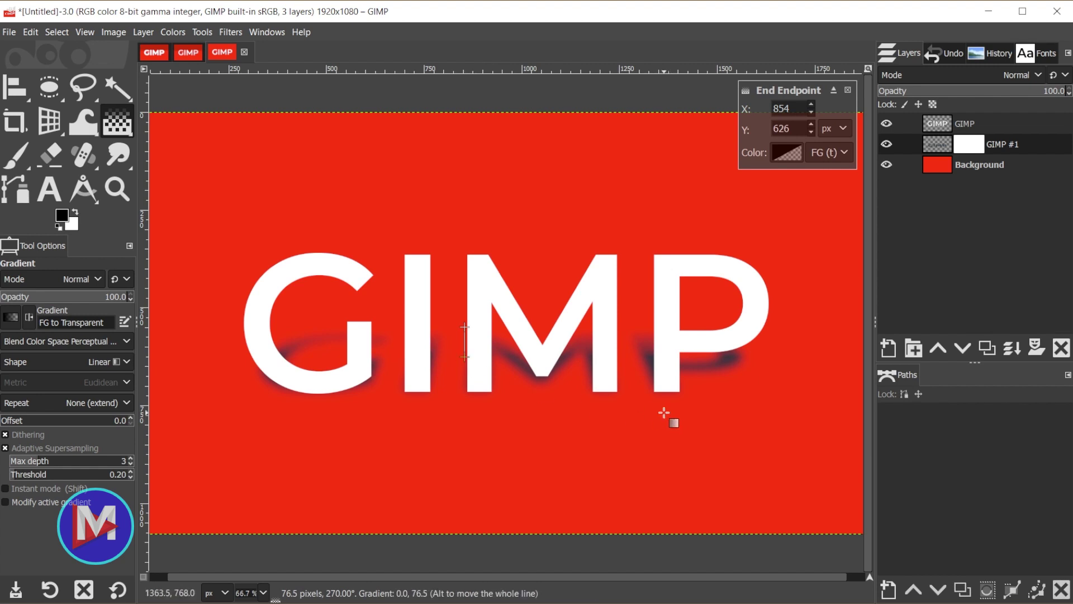
key("Return")
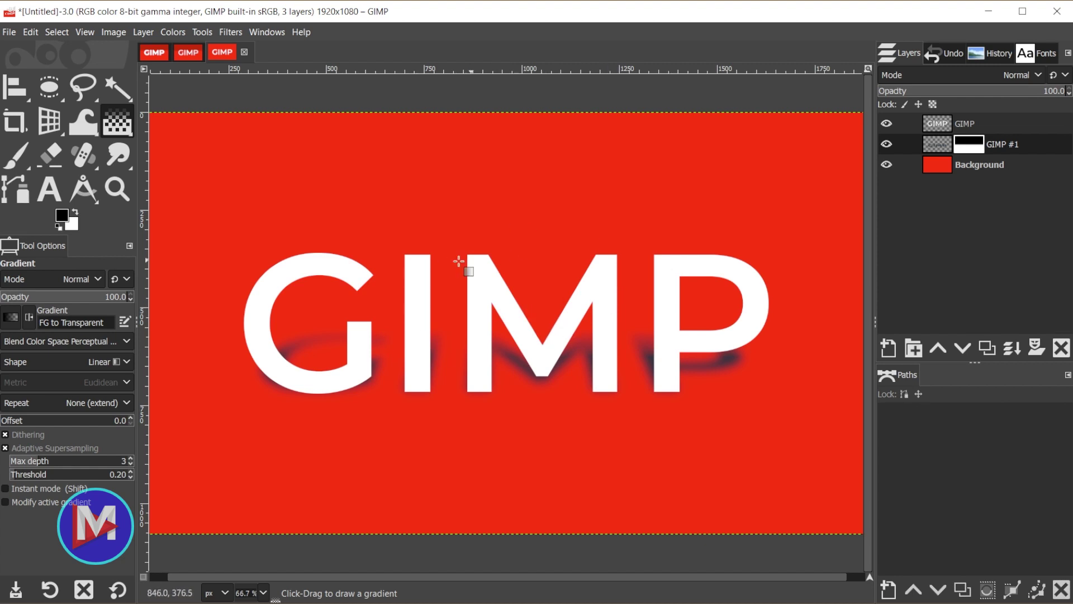
Step: Select the GIMP text layer and set the foreground colour to light grey c2c2c2
left_click(943, 125)
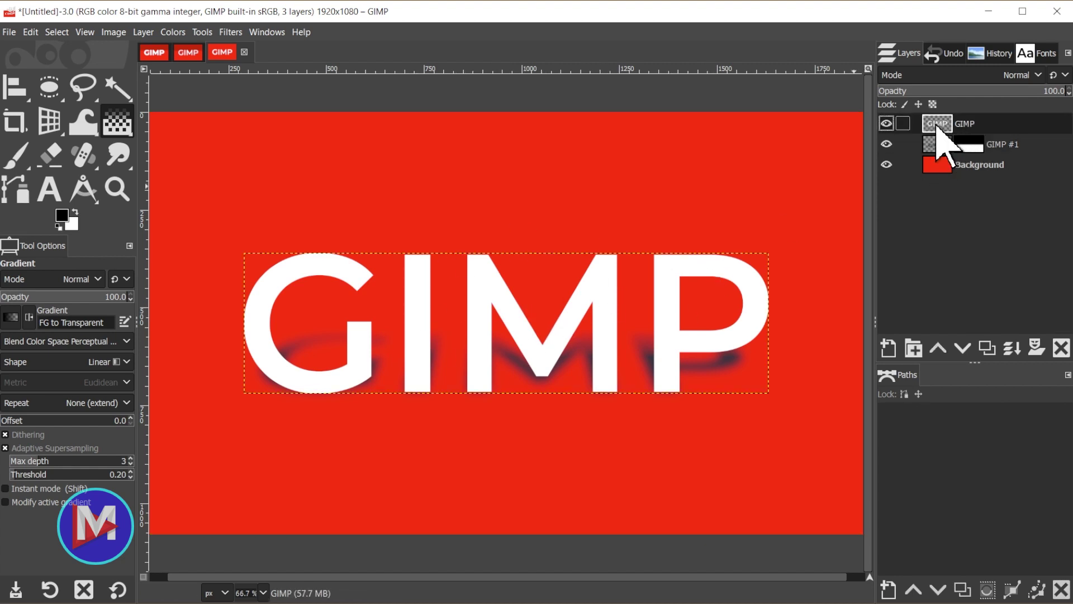
left_click(62, 215)
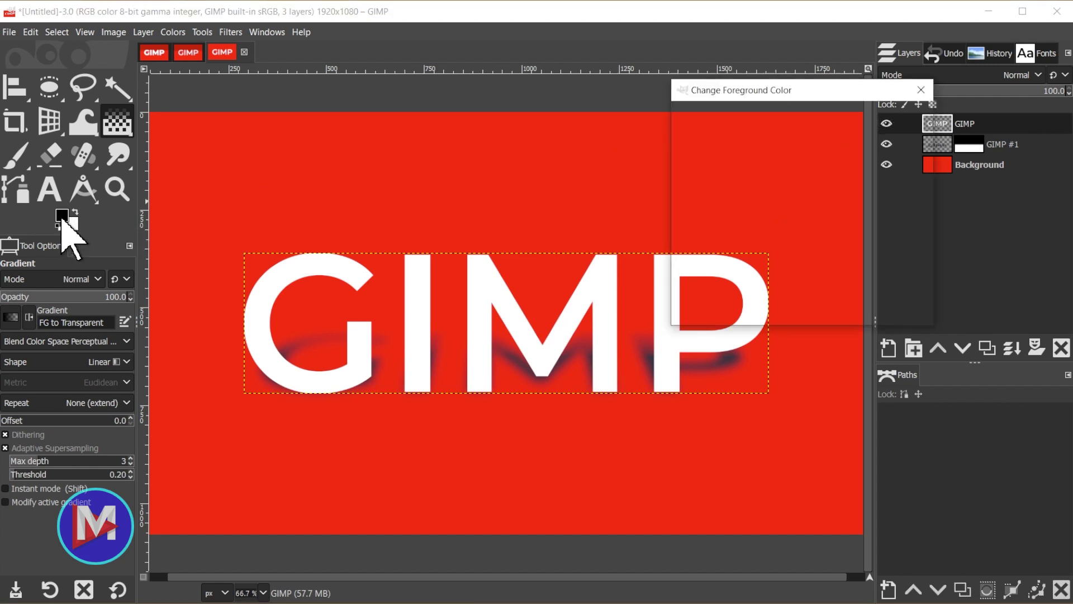
left_click_drag(692, 175, 670, 154)
left_click(848, 309)
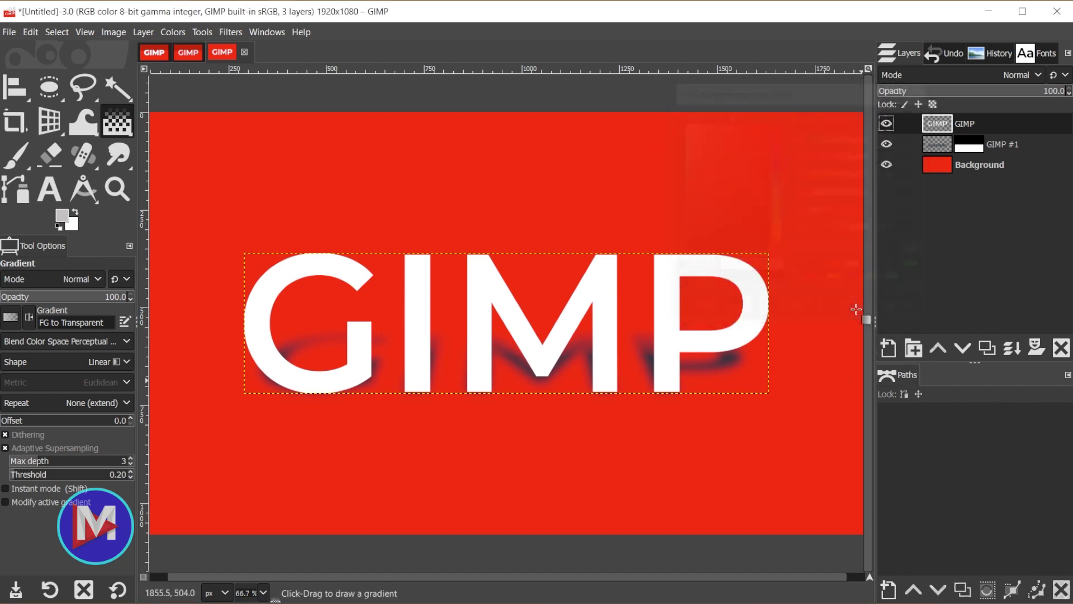
Step: Lock the text layer's alpha channel and set the gradient shape to Radial
left_click(932, 104)
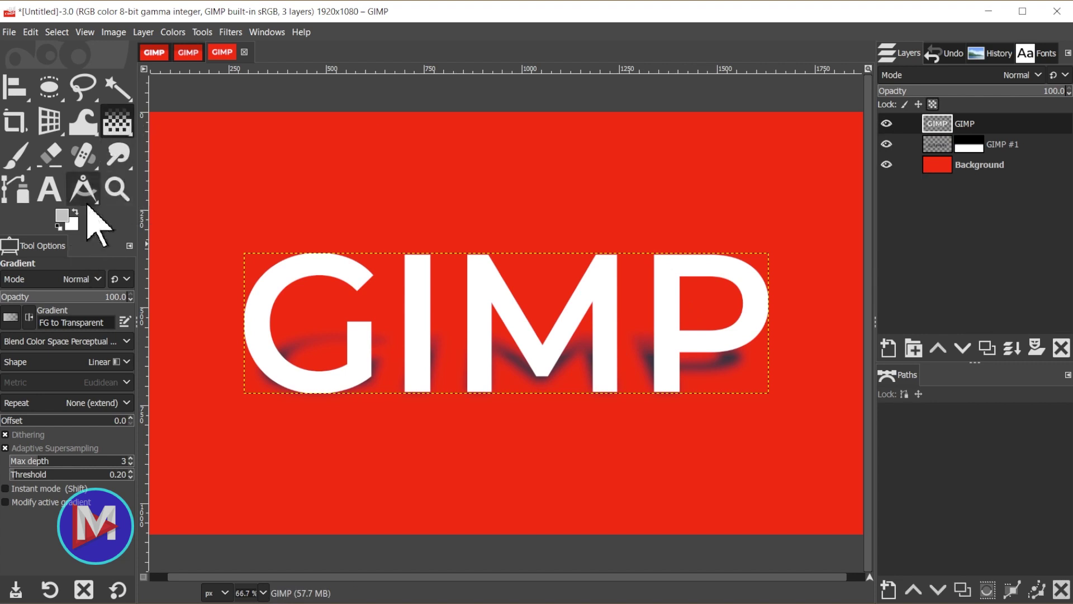
left_click(68, 363)
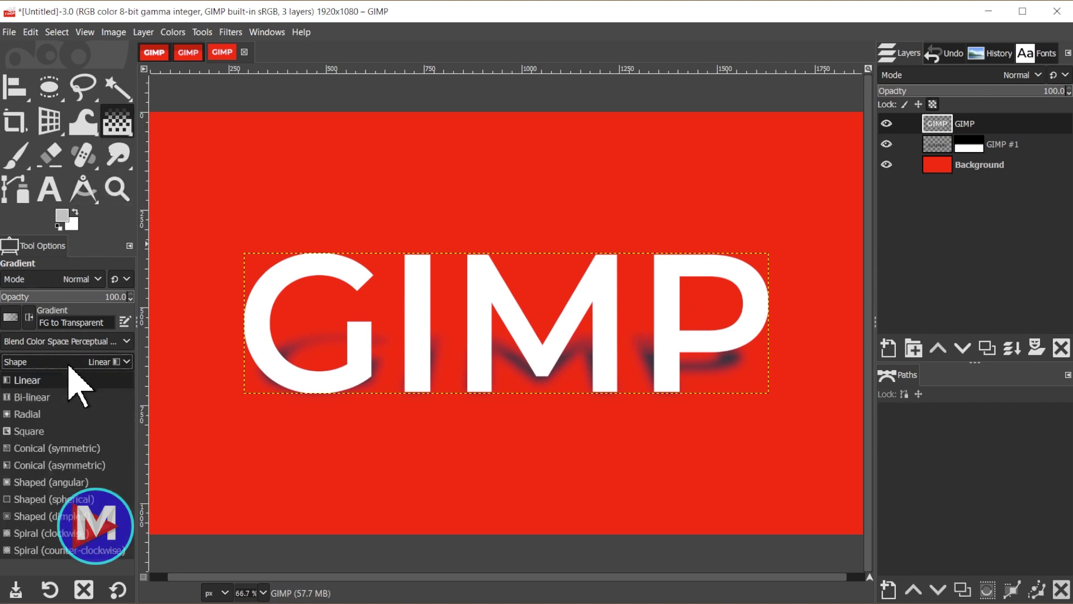
left_click(62, 413)
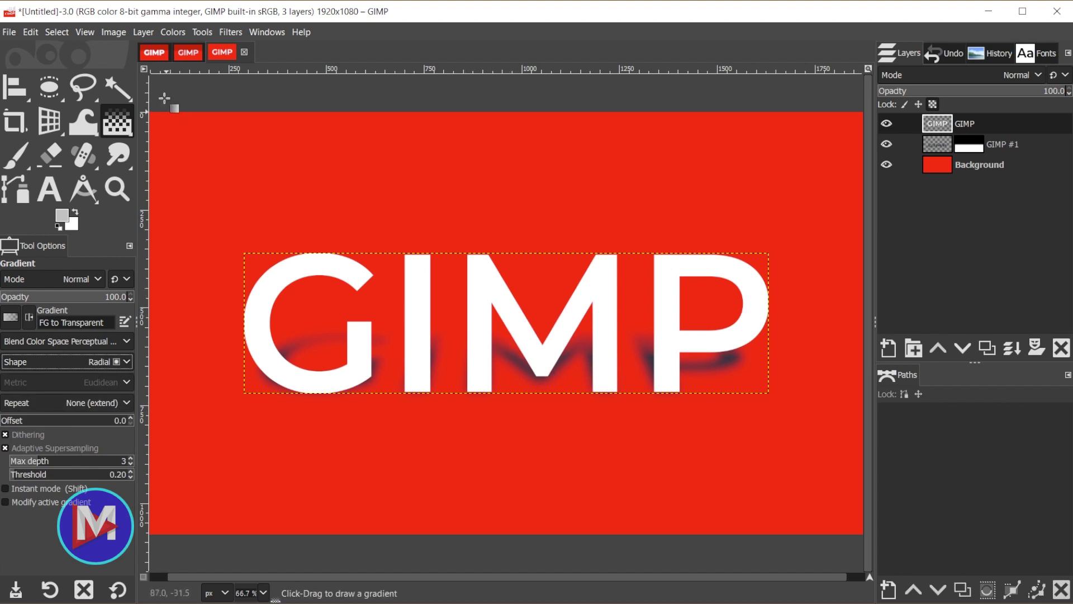
Step: Add a vertical guide at 50% of the canvas
left_click(117, 33)
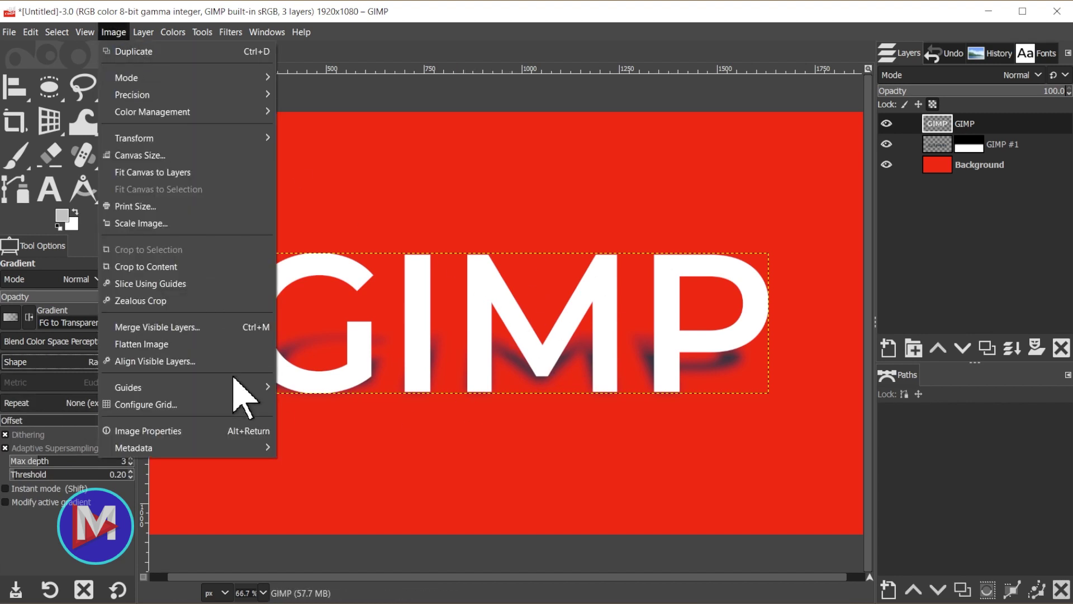
mouse_move(244, 387)
left_click(288, 384)
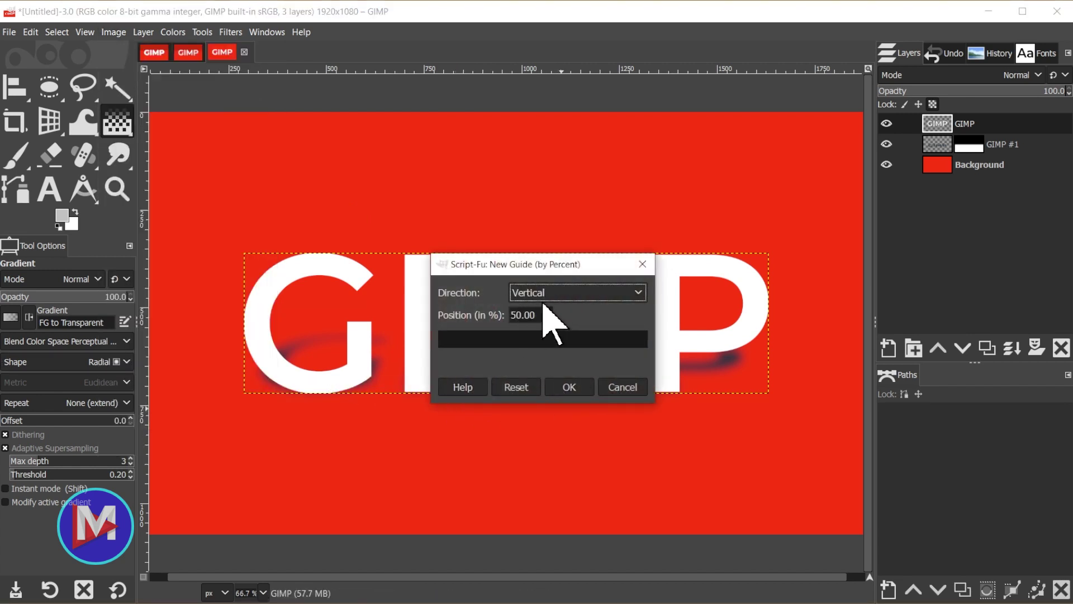
left_click(569, 386)
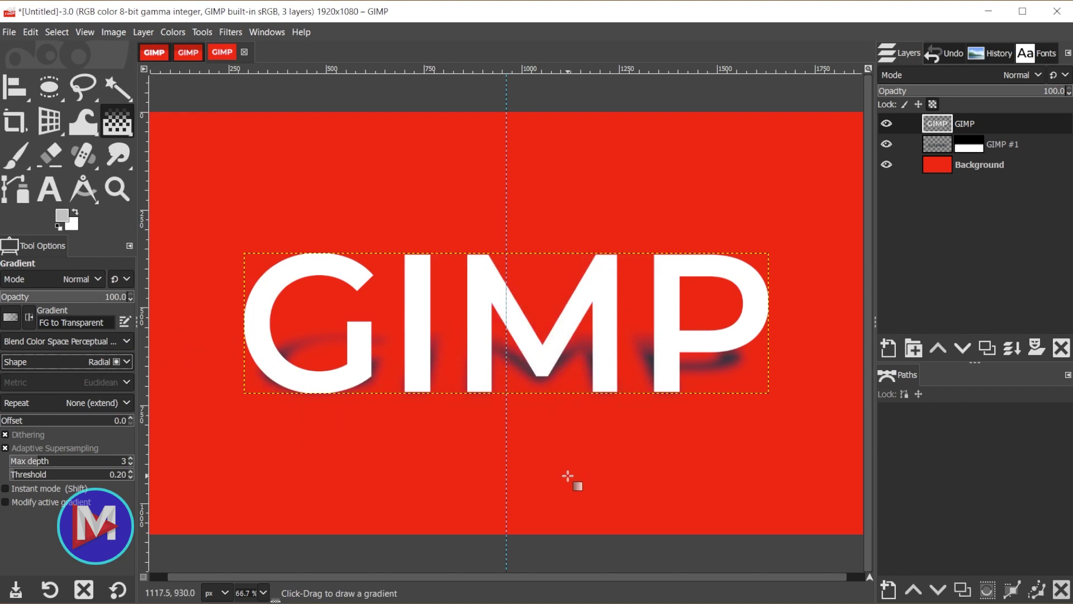
Step: Add a horizontal guide at 50% of the canvas
key("ctrl+shift+f")
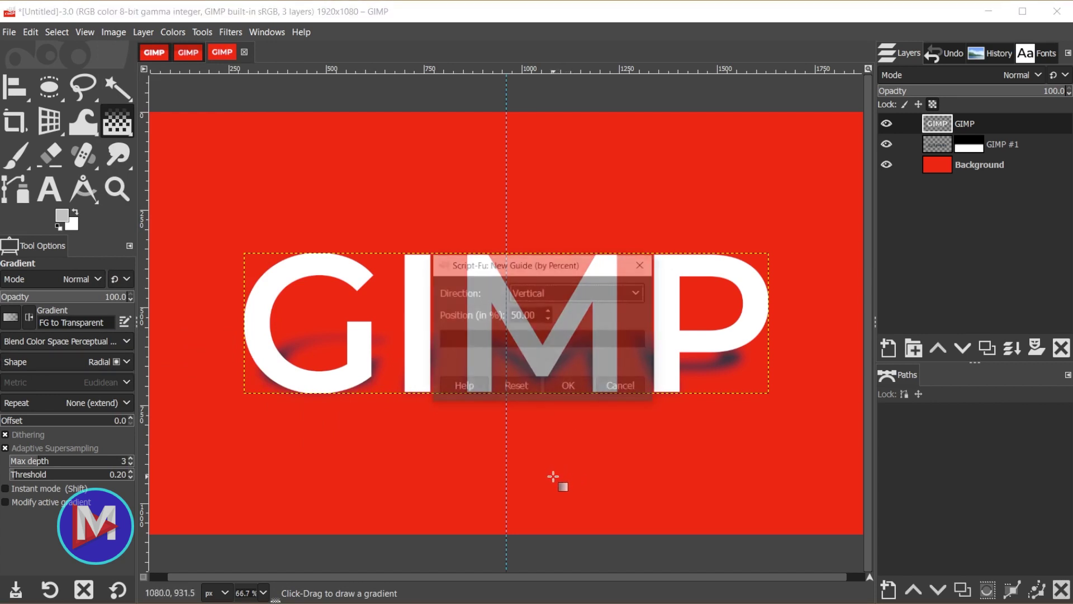
left_click(601, 292)
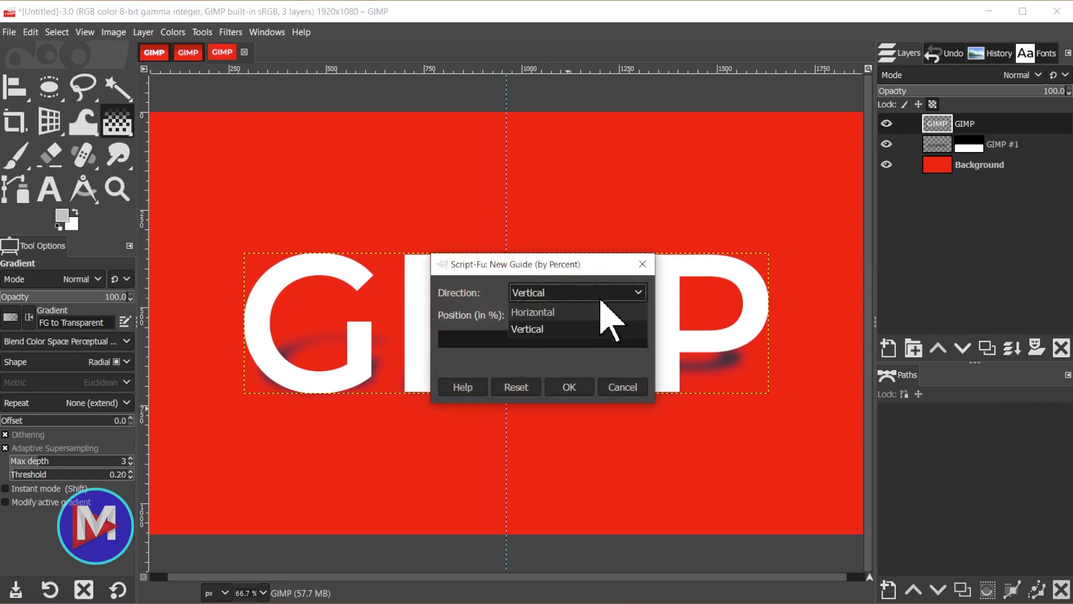
left_click(596, 311)
left_click(569, 387)
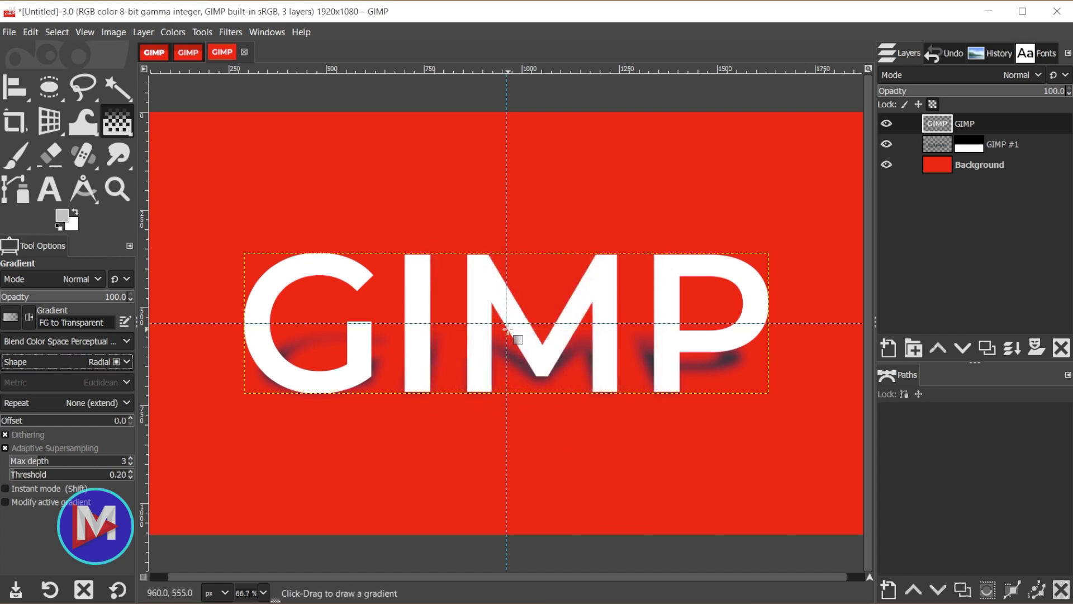
Step: Draw a reversed grey radial gradient from the canvas centre across the text, tune midpoint and end, commit
left_click_drag(506, 323, 792, 466)
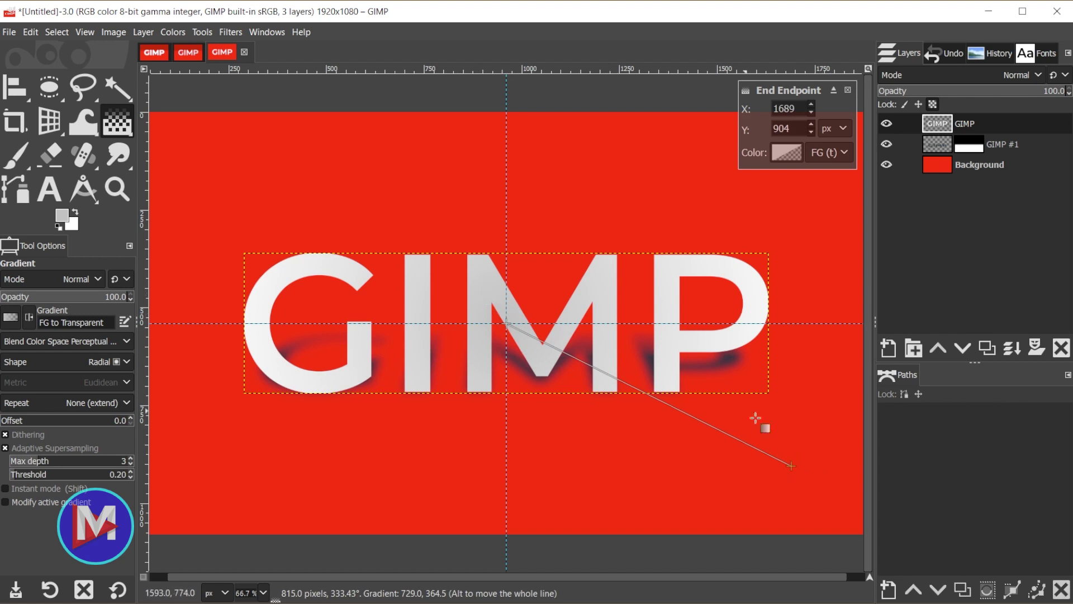
left_click(30, 320)
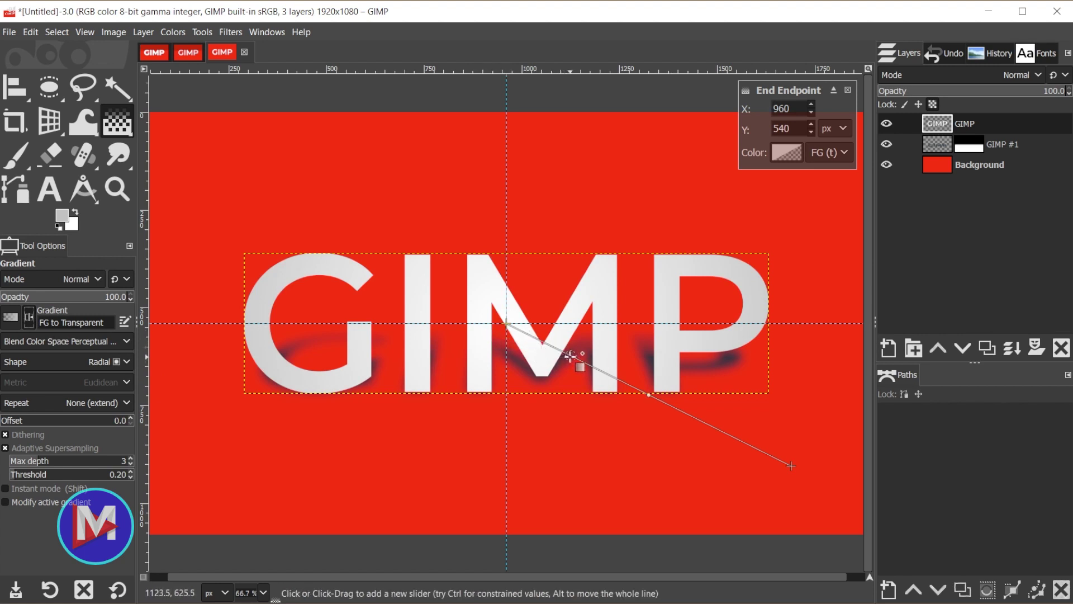
left_click_drag(649, 395, 728, 441)
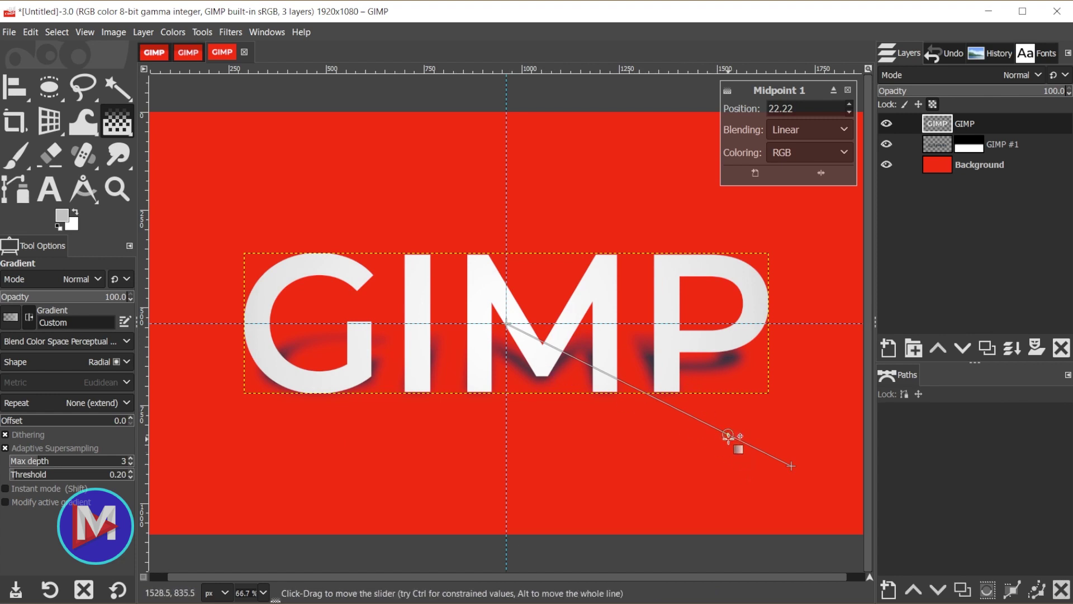
left_click_drag(727, 435, 806, 485)
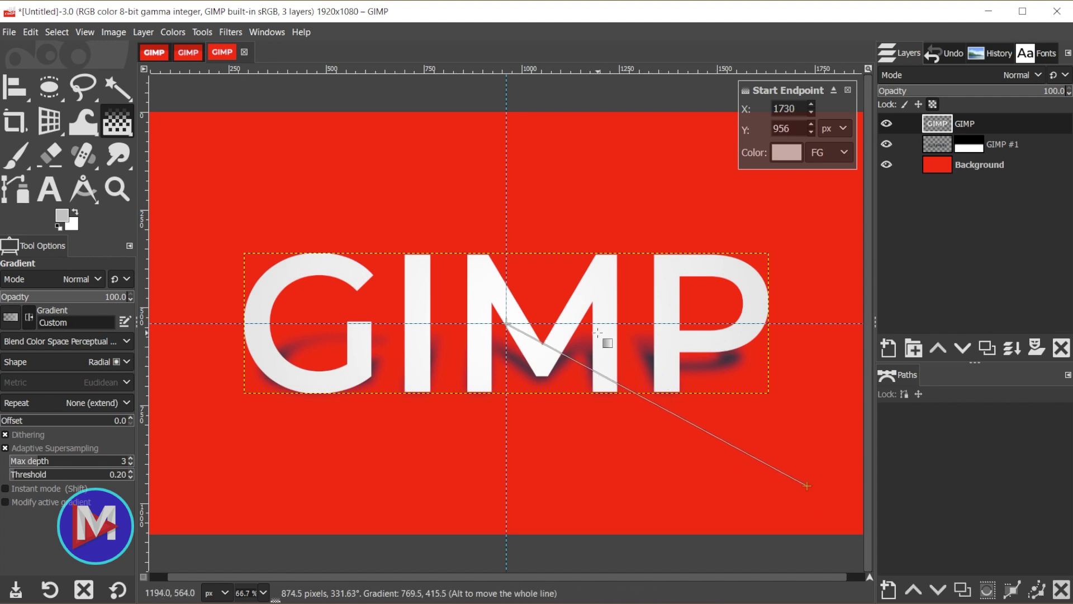
key("Return")
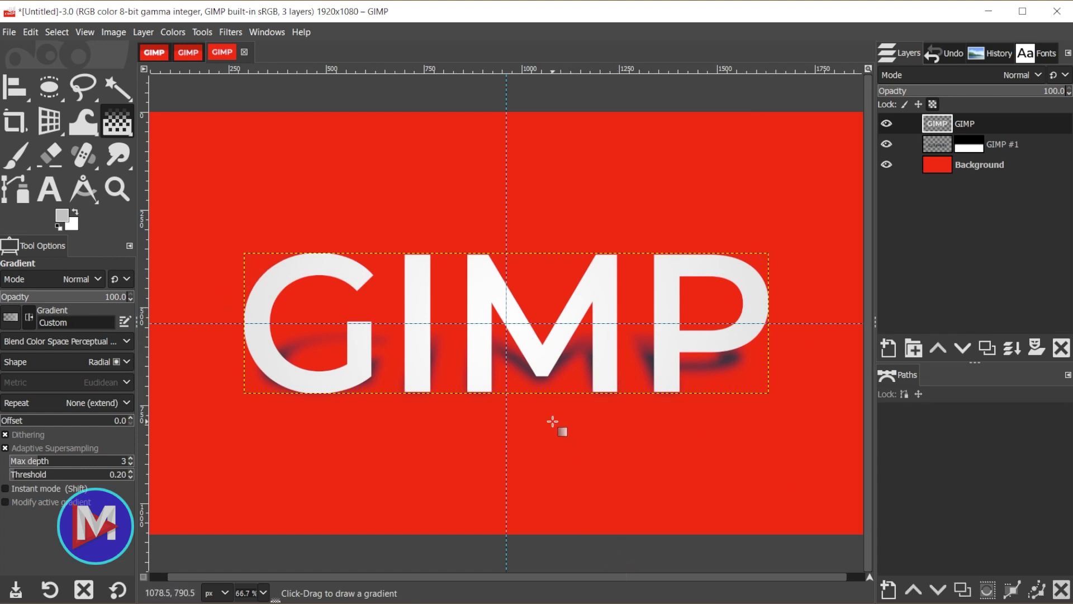
Step: Select the Background layer and set the foreground to red darkened to HSV value 79.2
left_click(962, 164)
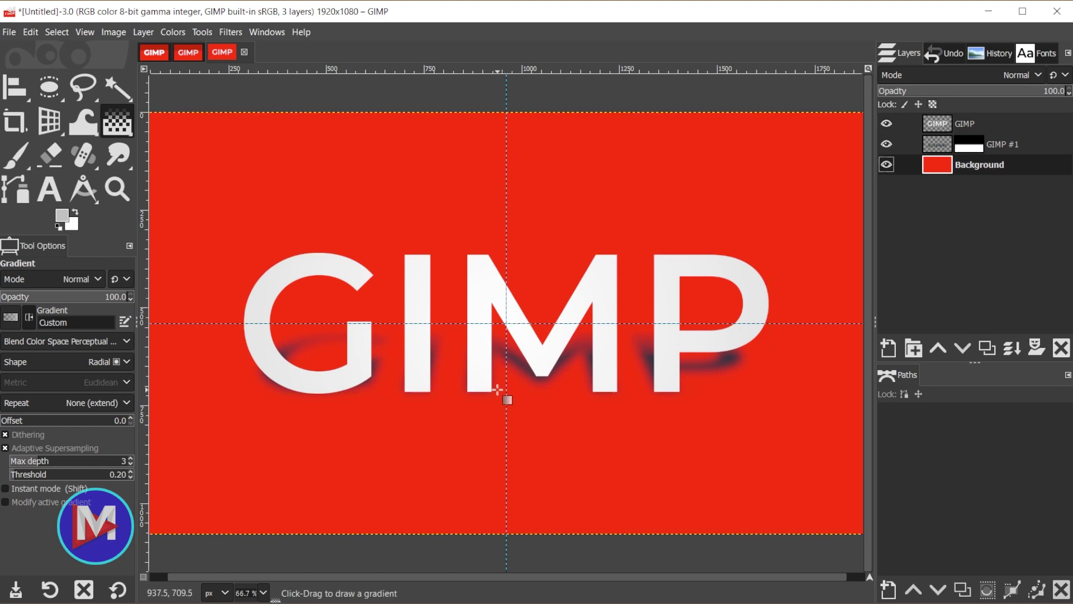
left_click(63, 218)
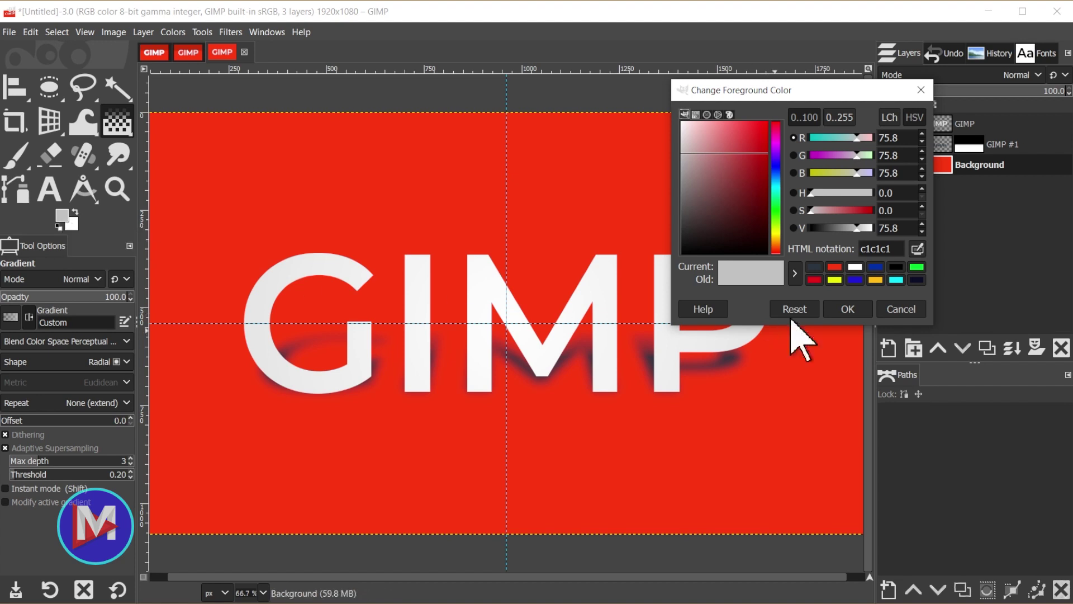
left_click(835, 267)
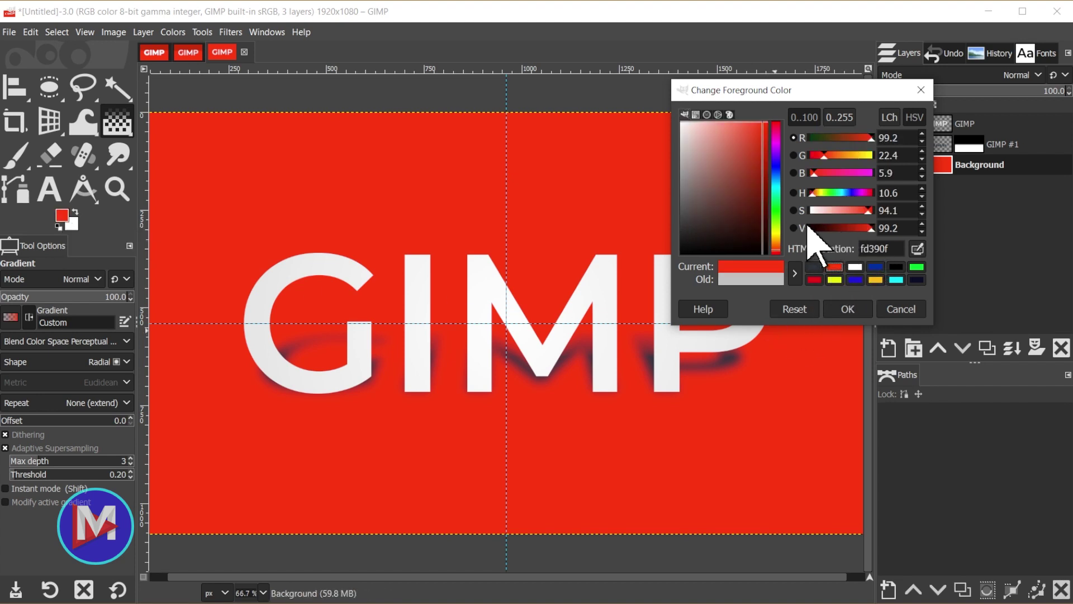
left_click(890, 118)
left_click(914, 118)
left_click(884, 226)
left_click(859, 309)
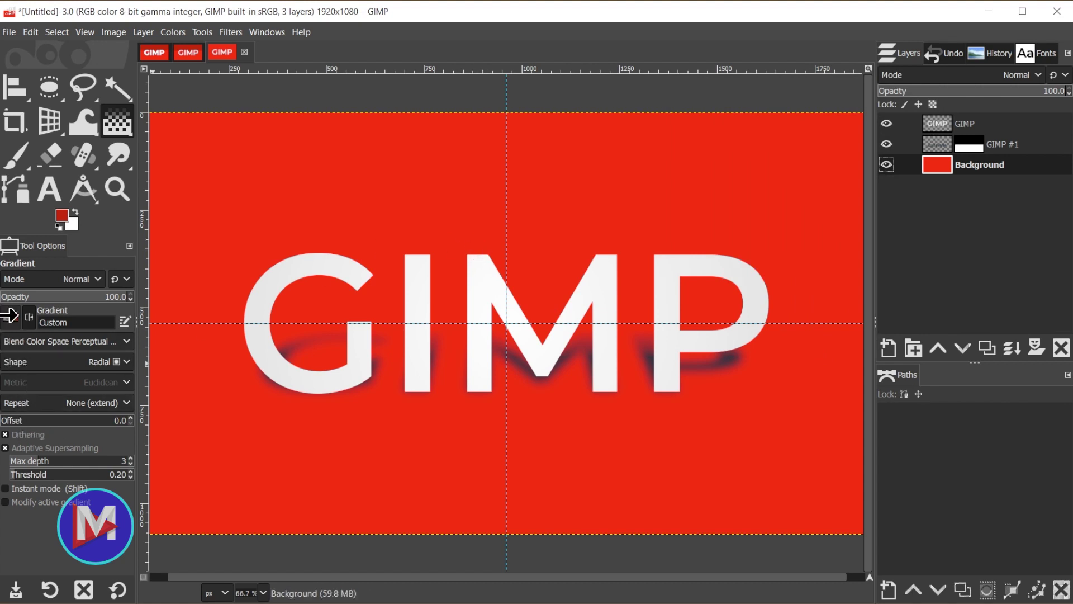
Step: Draw a reversed linear vertical gradient on the Background, dark red on top, and commit it
left_click(100, 369)
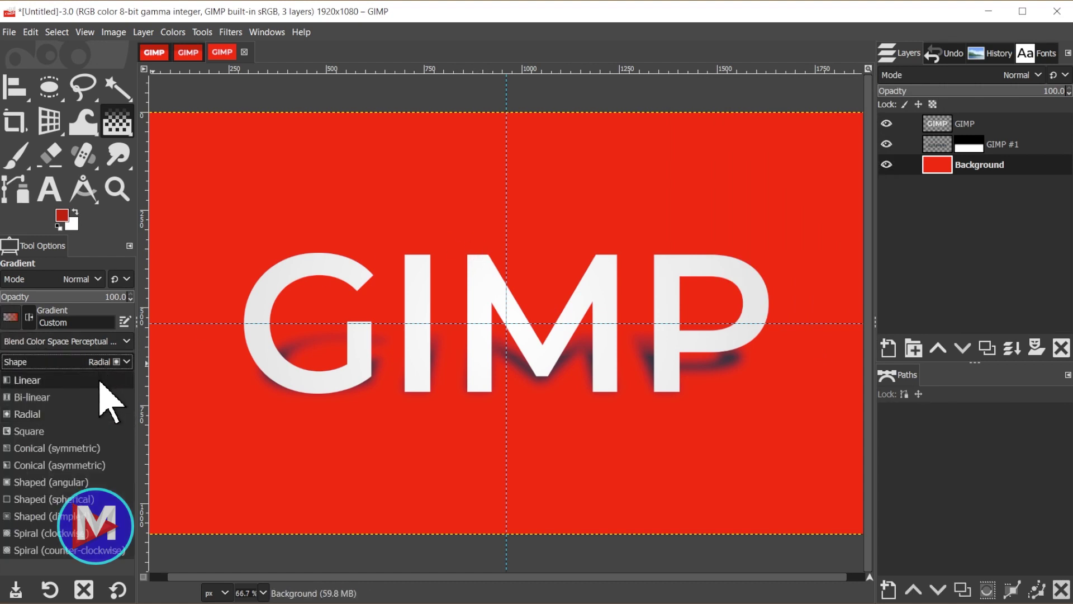
left_click(103, 380)
mouse_move(464, 234)
left_mouse_down()
mouse_move(464, 289)
mouse_move(465, 240)
mouse_move(463, 257)
left_mouse_up()
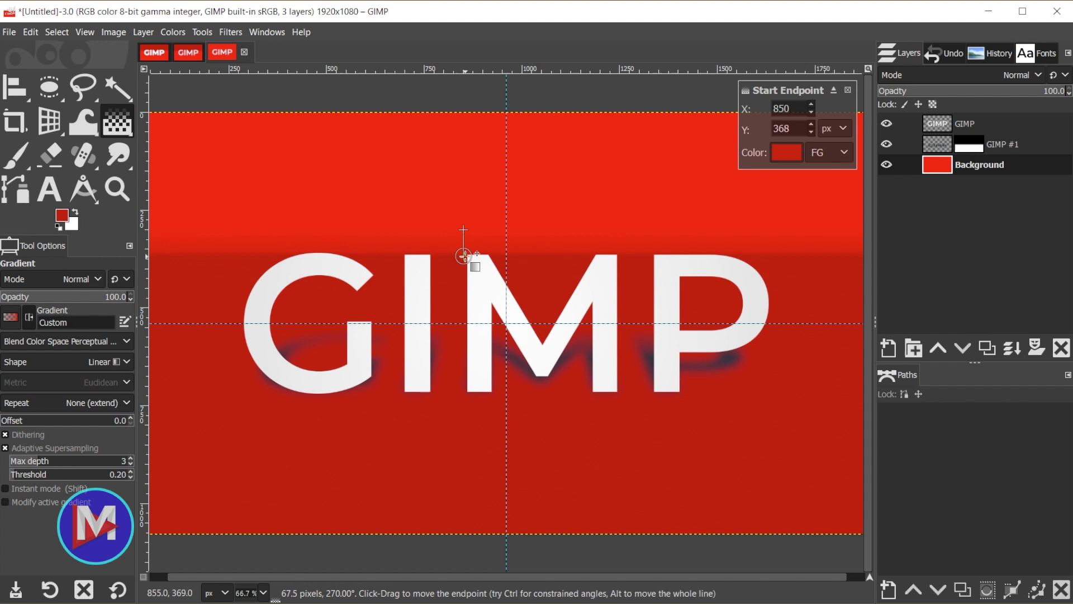
left_click(29, 317)
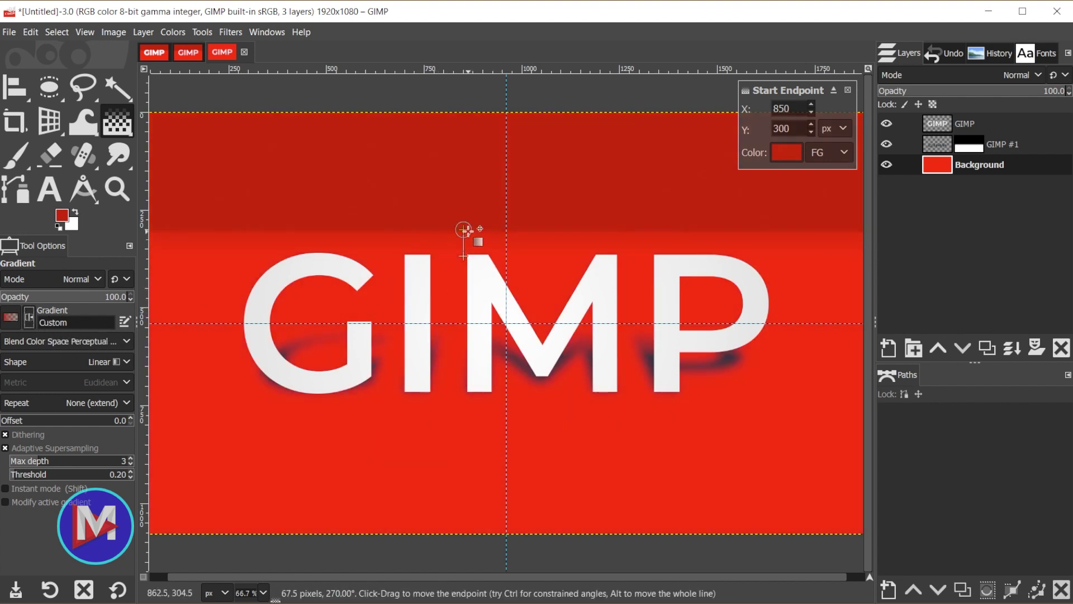
left_click_drag(464, 229, 462, 296)
key("Return")
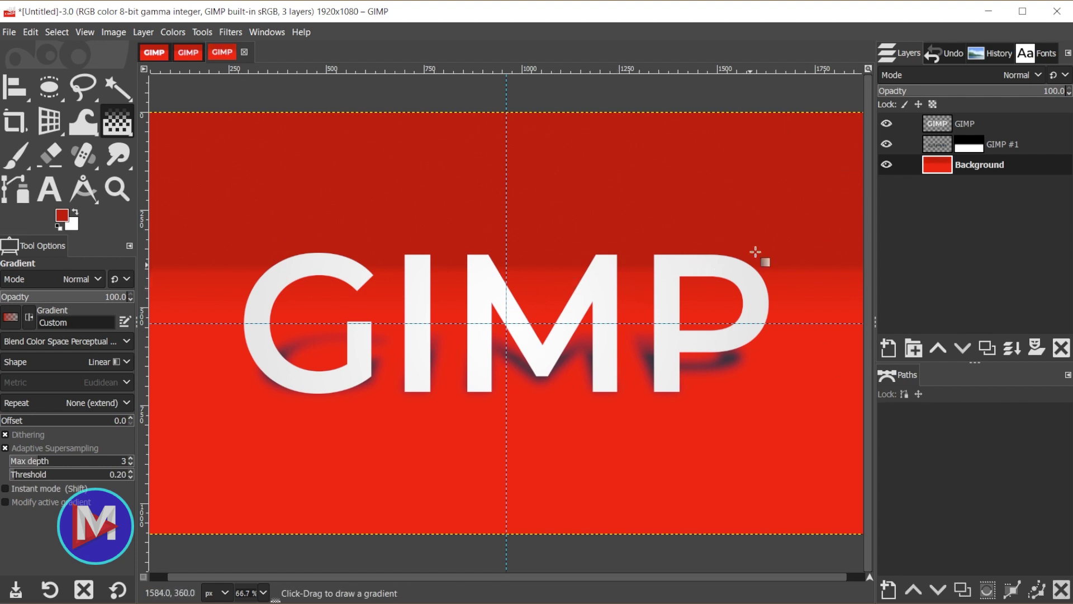
Step: Hide the Background, create a layer from visible, move it to the top, then show Background again
left_click(886, 165)
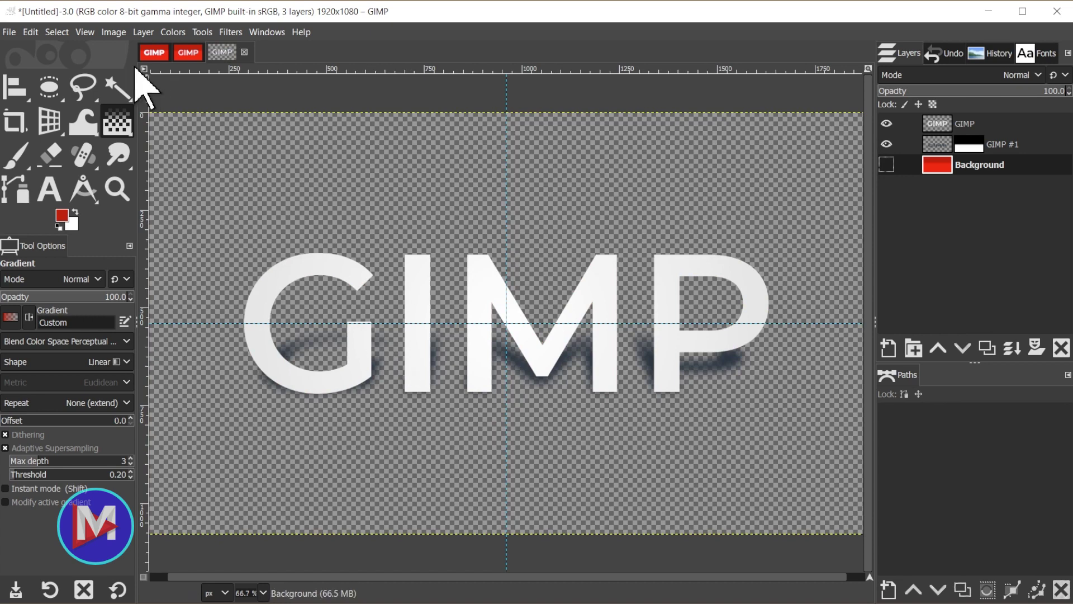
left_click(146, 34)
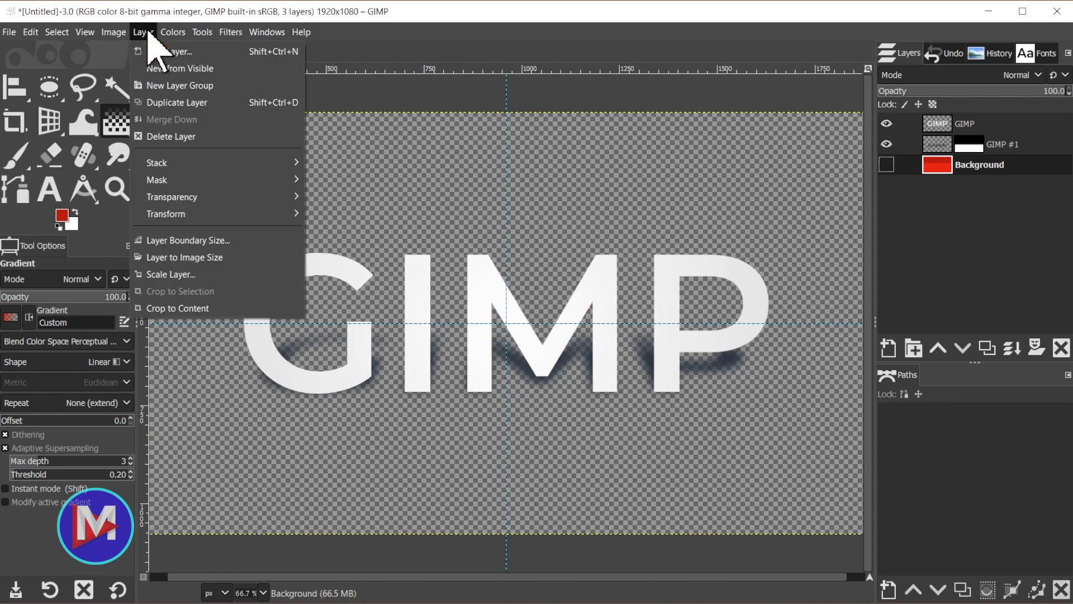
left_click(164, 70)
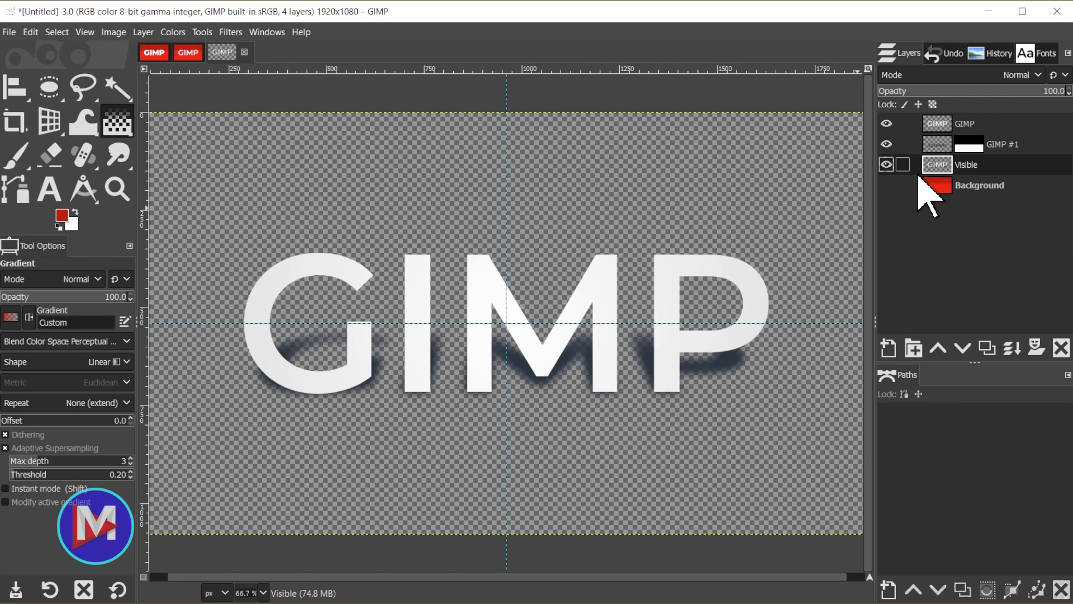
left_click_drag(945, 171, 888, 165)
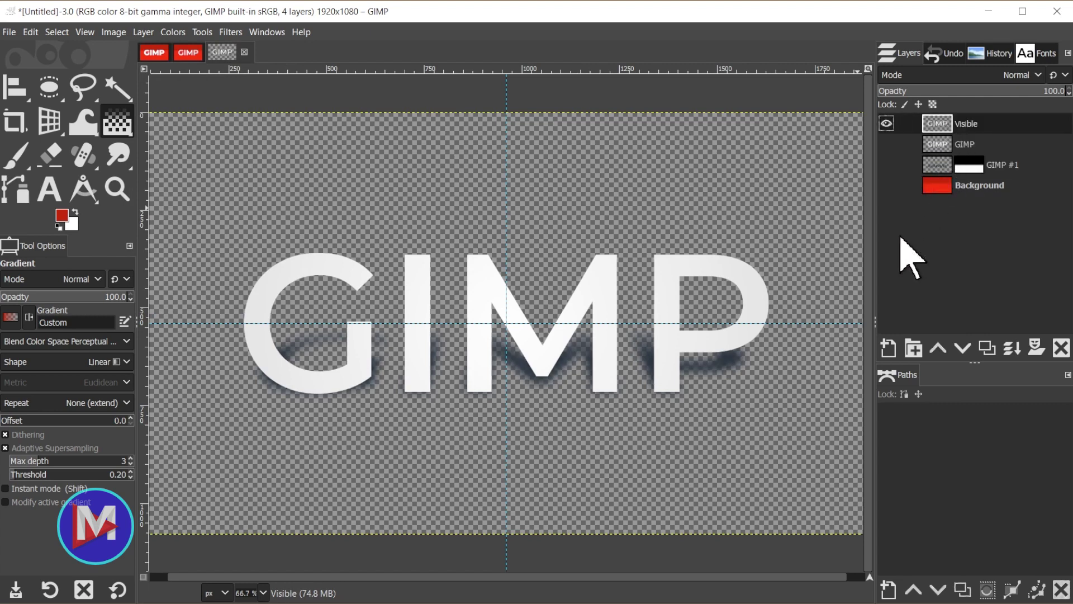
left_click(887, 185)
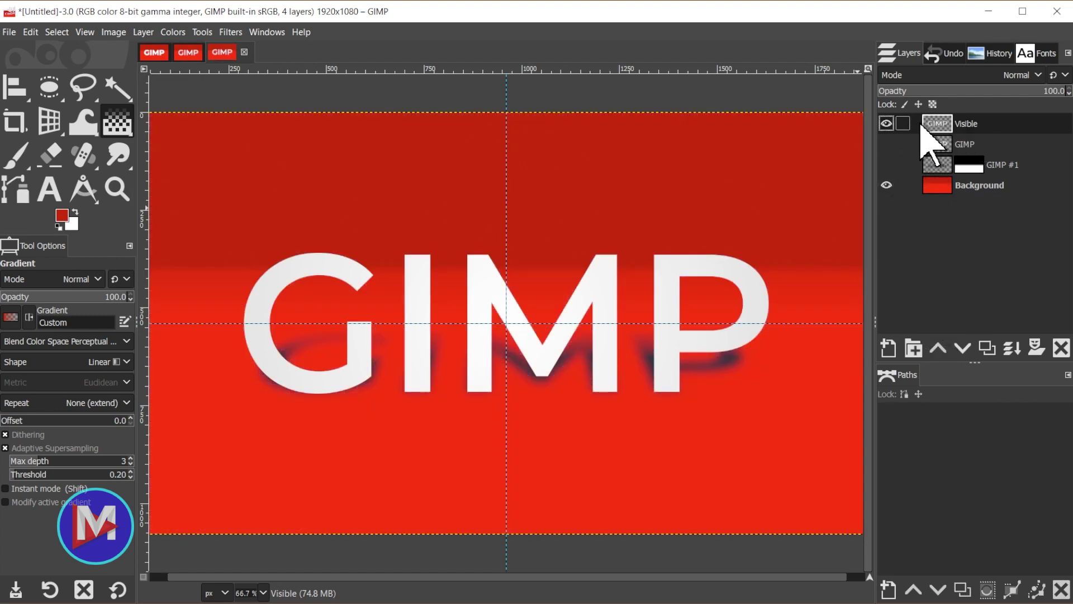
Step: Apply a Focus Blur to the Visible layer, widening the sharp area and outer limit around the text
left_click(233, 31)
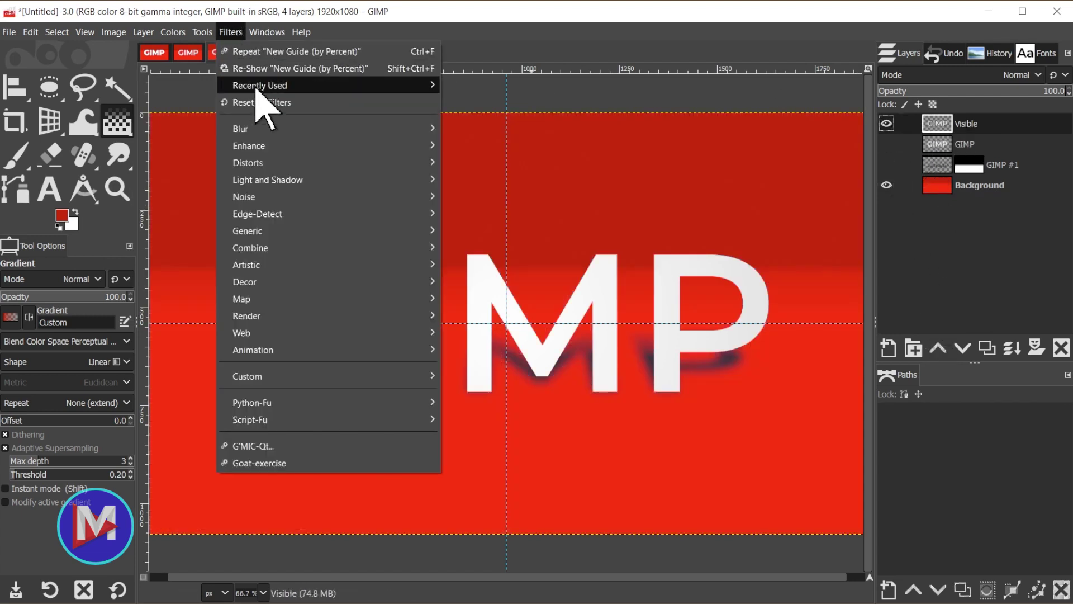
mouse_move(263, 128)
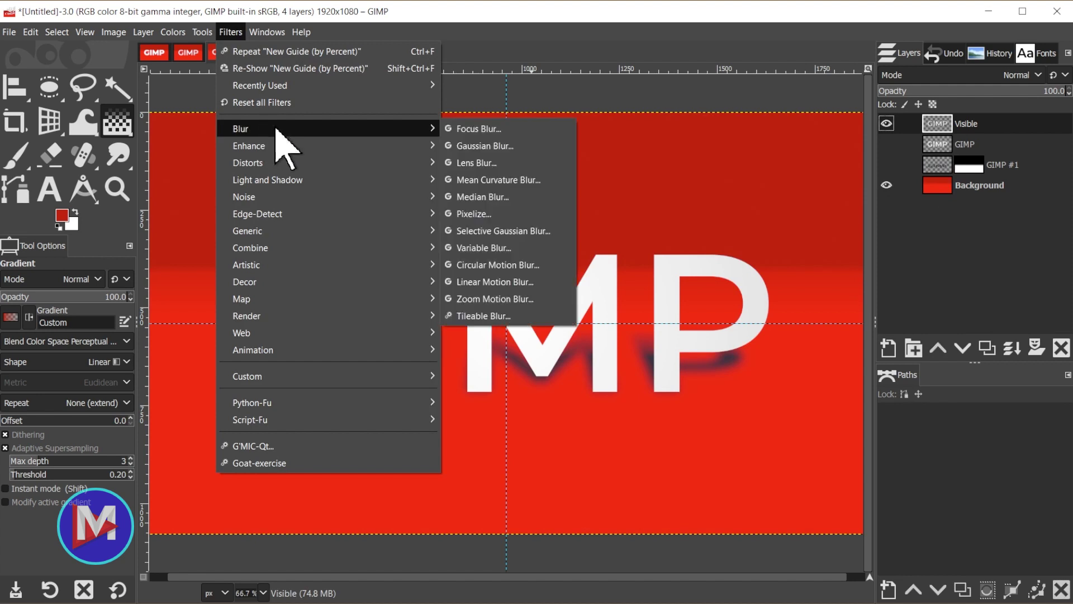
left_click(471, 129)
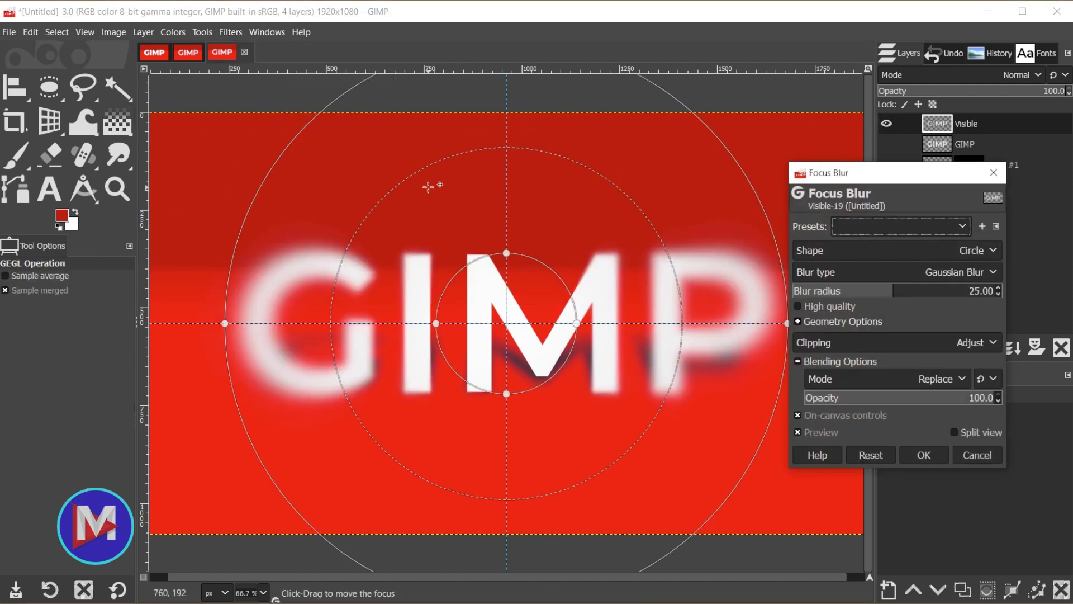
left_click_drag(245, 231, 166, 195)
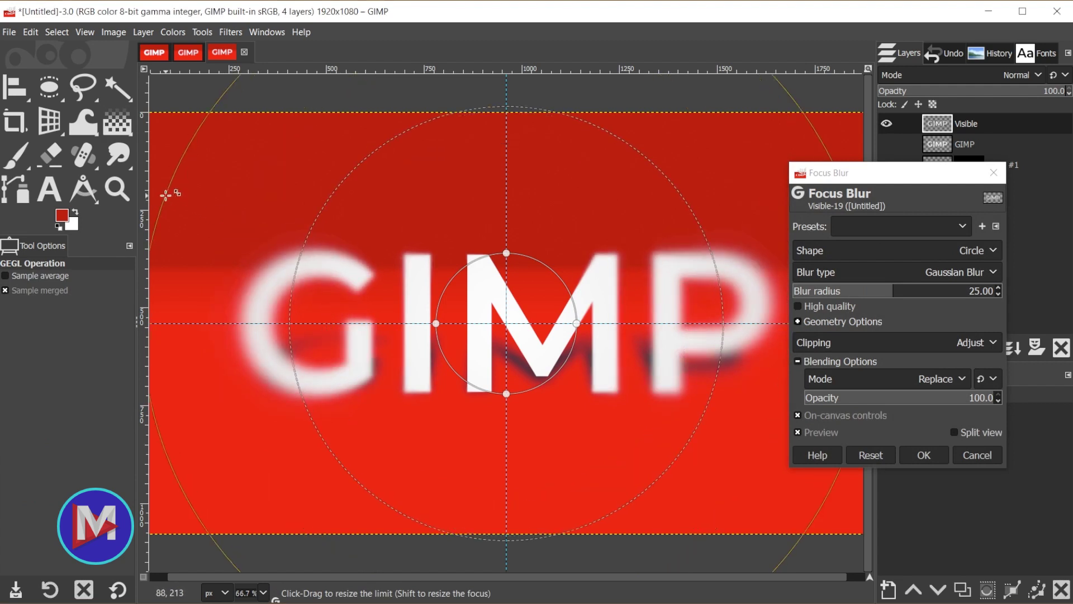
left_click_drag(414, 252, 312, 221)
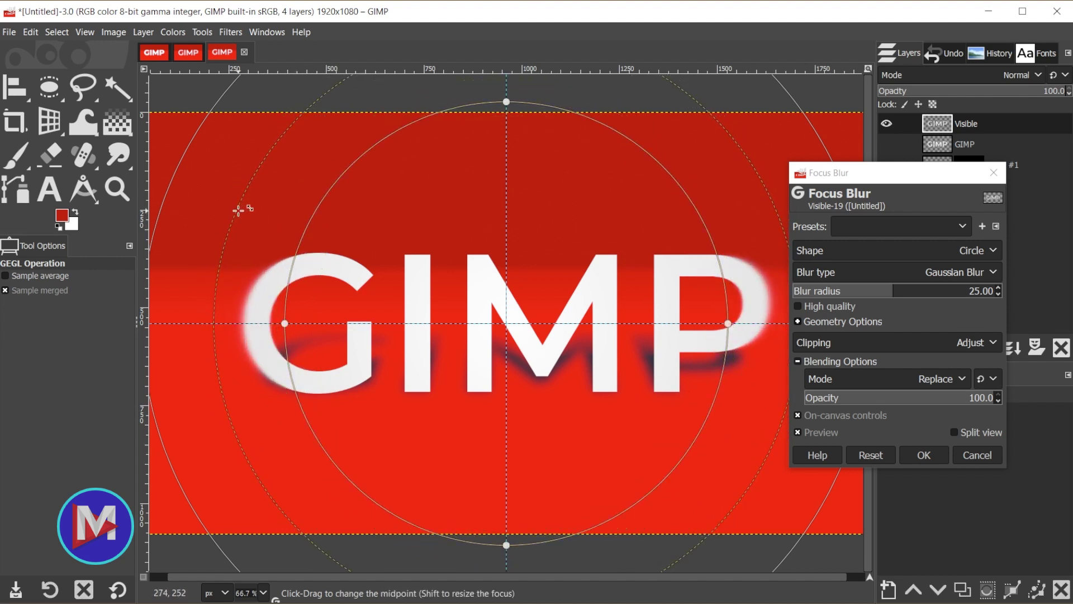
left_click_drag(226, 205, 218, 205)
left_click_drag(215, 201, 220, 203)
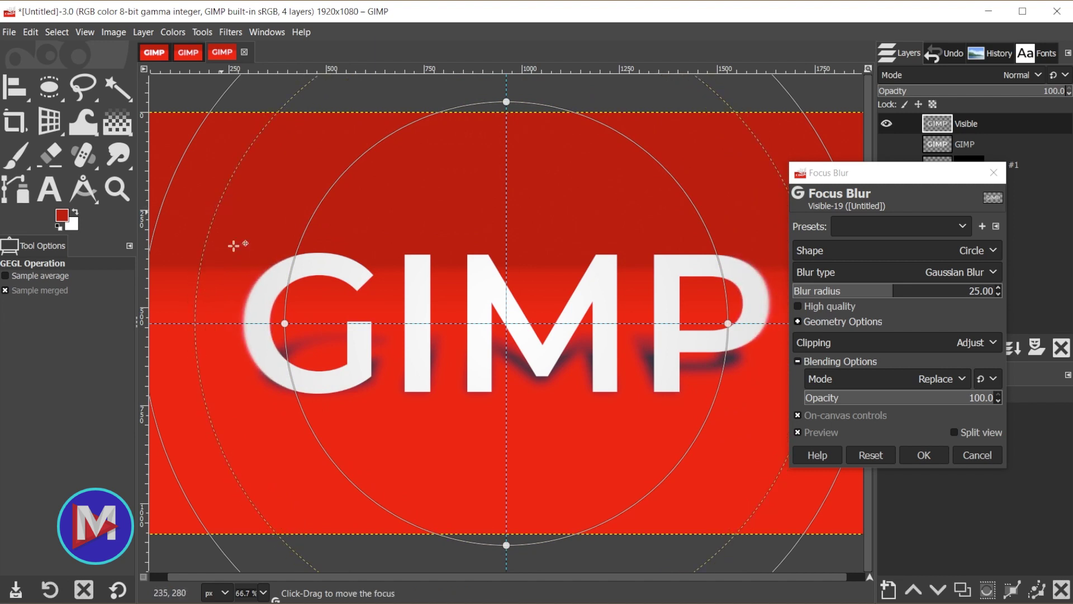
left_click(930, 455)
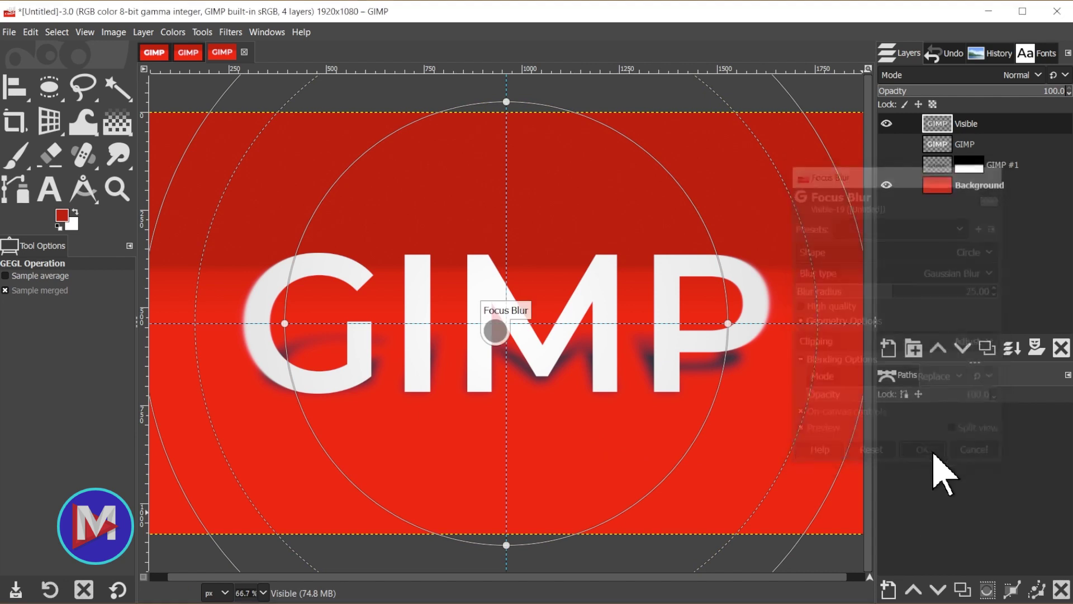